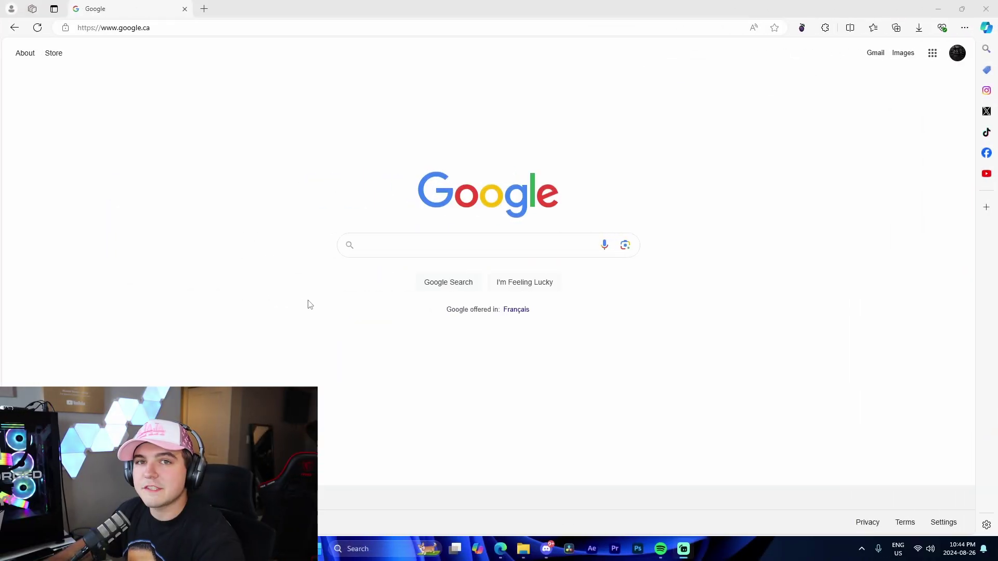
Step: Search Google for loudme.ai and open the LoudMe website from the results
left_click(396, 253)
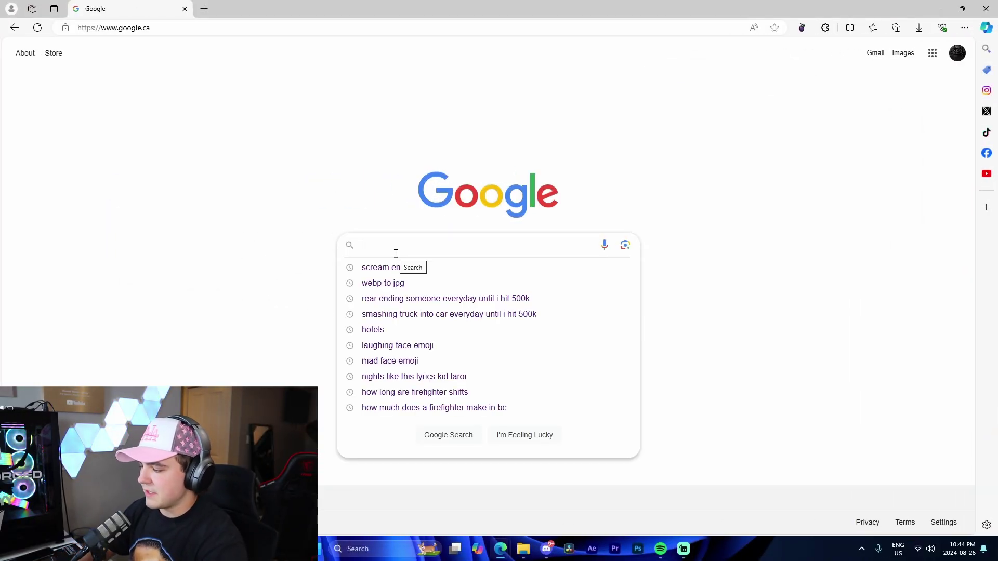
type("loud")
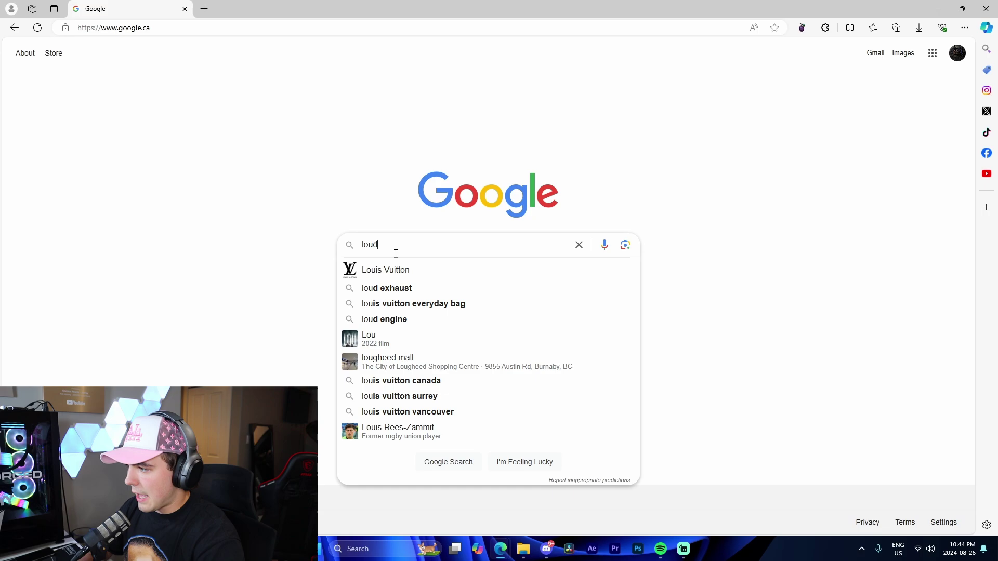
type("me.a")
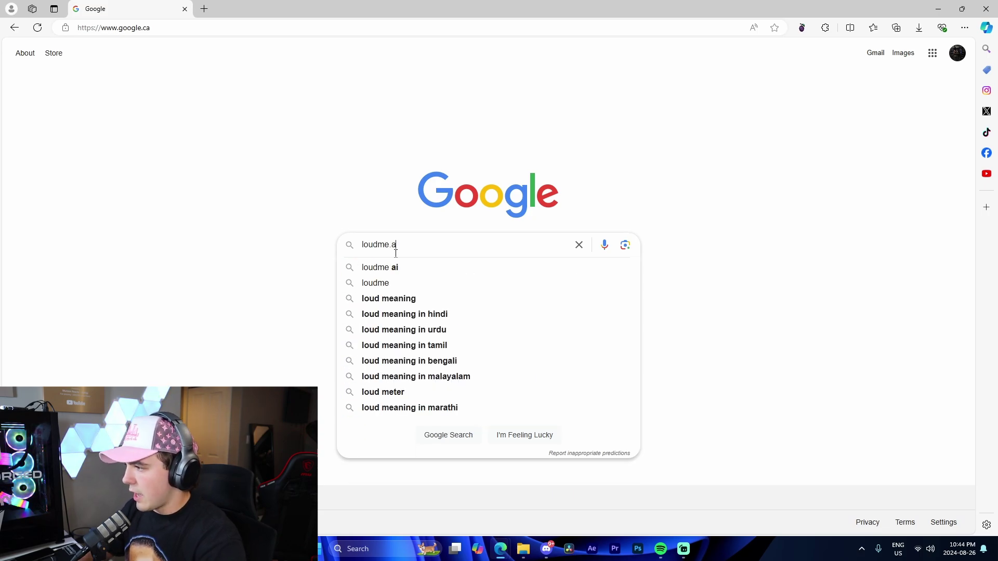
type("i")
key("Return")
left_click(181, 156)
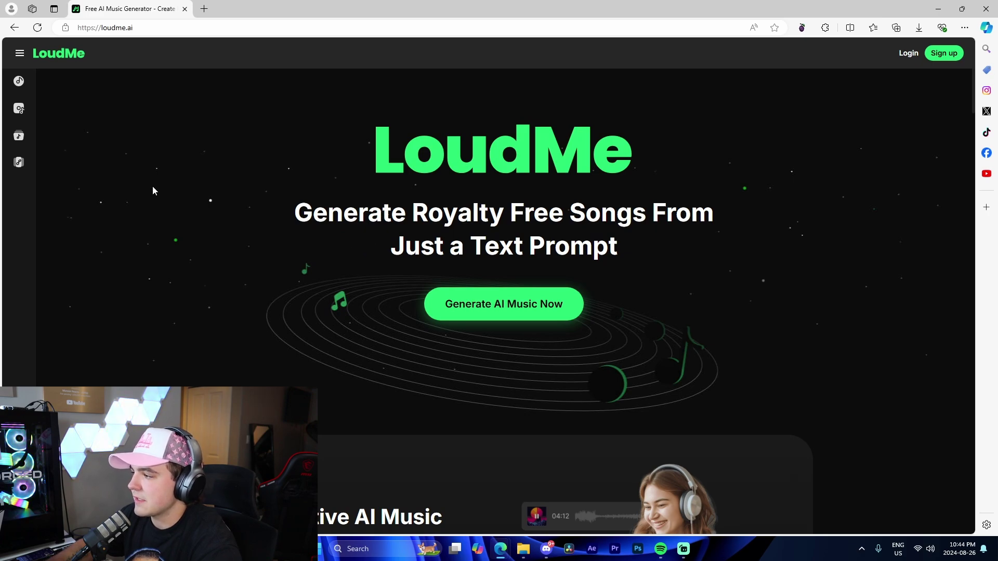
Step: Sign up to LoudMe with a Google account and check the account's profile details
scroll(360, 327, "down", 10)
scroll(252, 385, "up", 10)
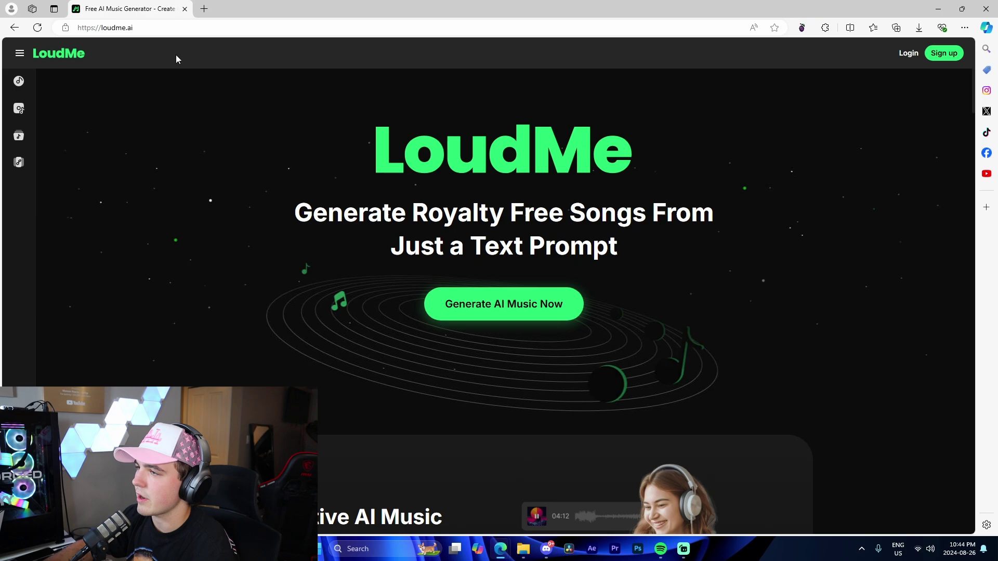
left_click(943, 53)
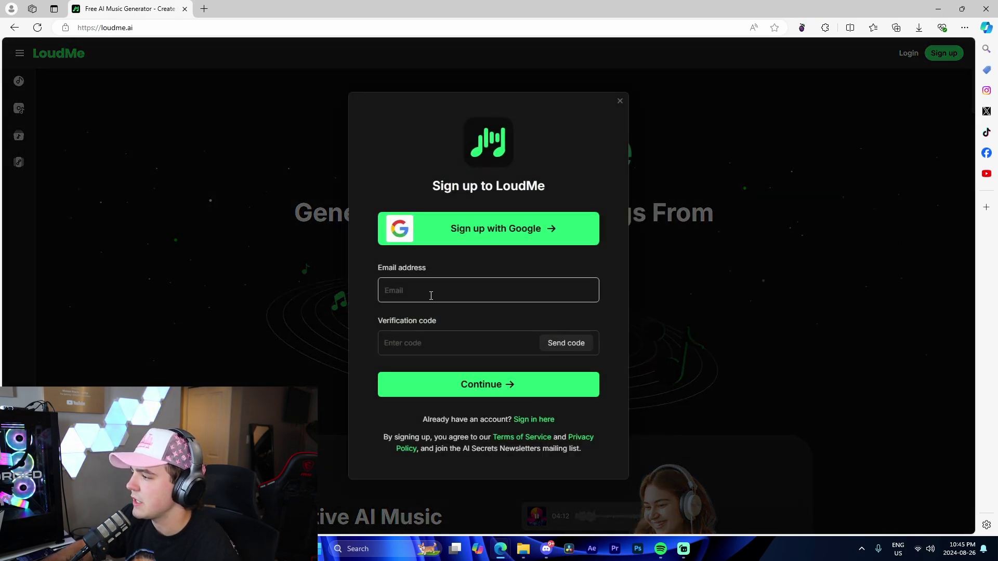
left_click(468, 231)
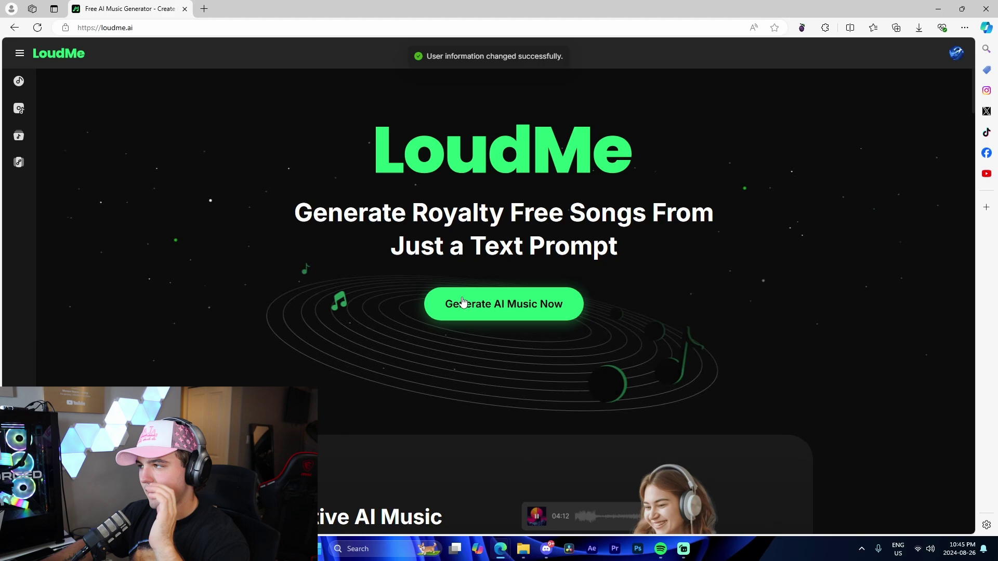
left_click(956, 55)
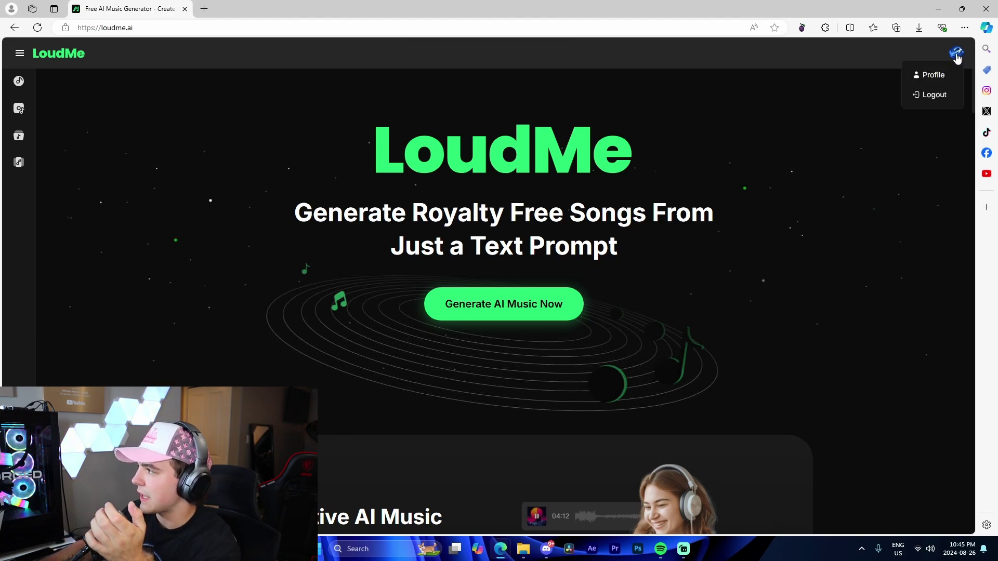
left_click(935, 75)
key("Escape")
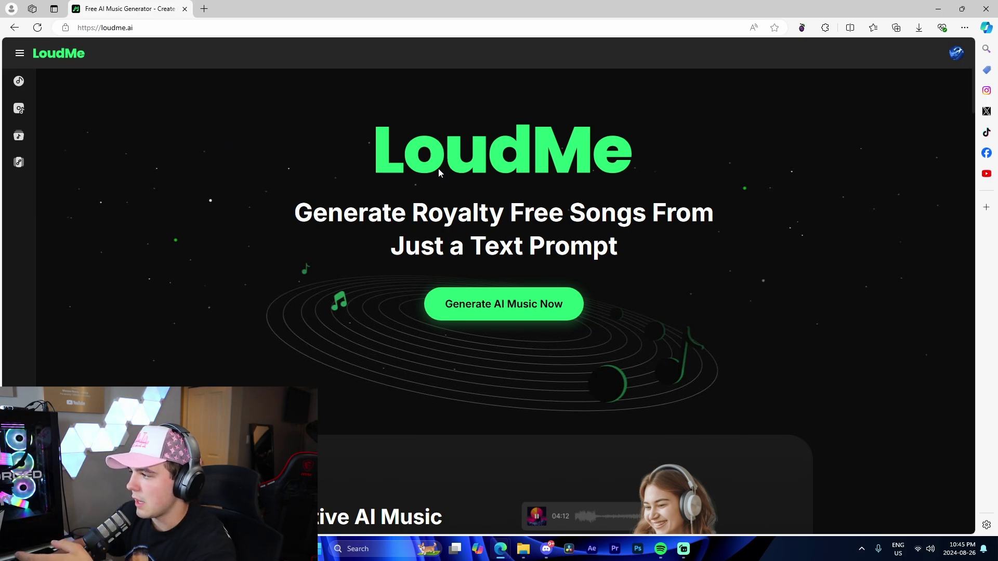
scroll(441, 171, "down", 2)
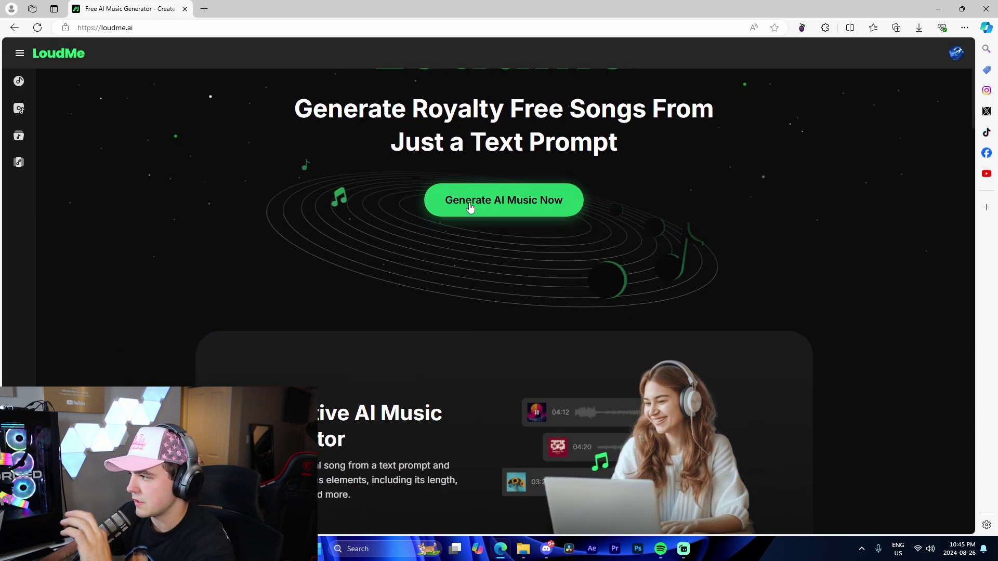
scroll(471, 207, "down", 5)
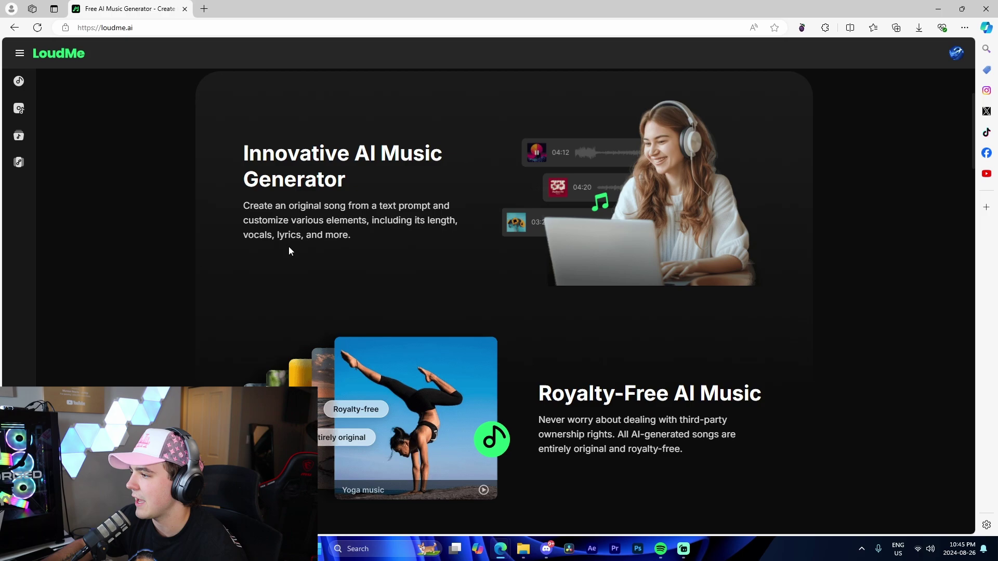
scroll(516, 272, "down", 2)
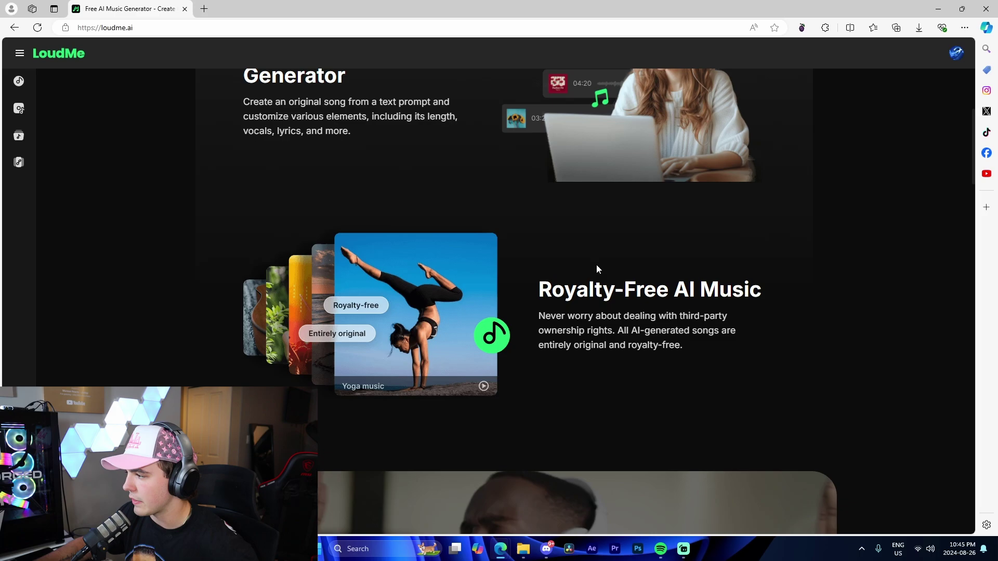
scroll(597, 264, "down", 7)
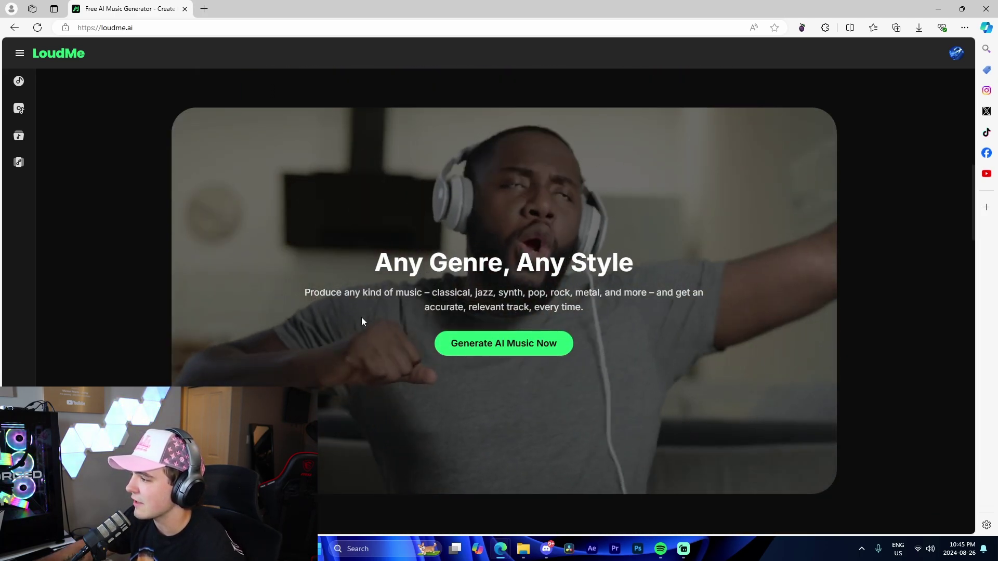
scroll(395, 329, "down", 6)
scroll(422, 331, "down", 5)
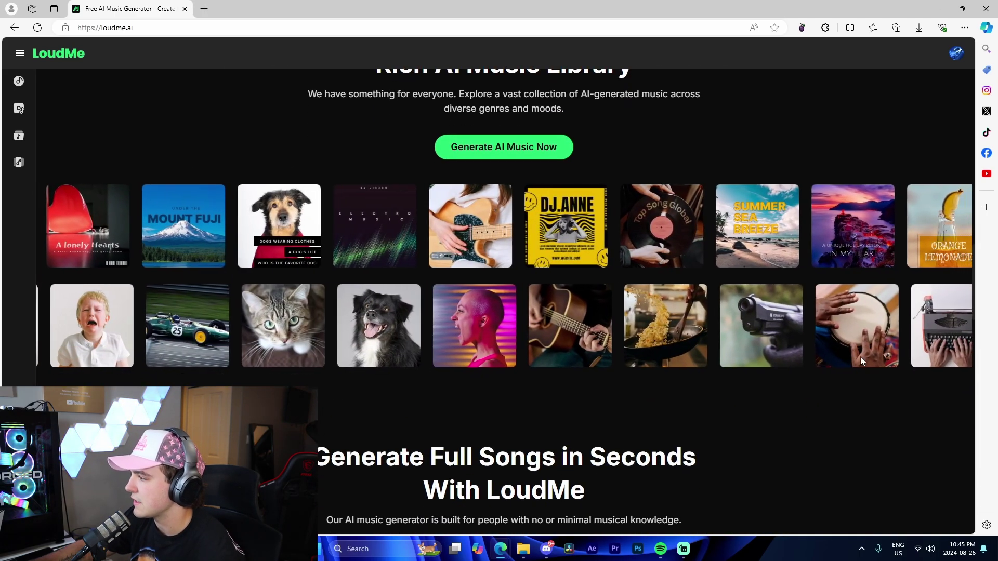
scroll(398, 289, "down", 3)
scroll(397, 286, "down", 3)
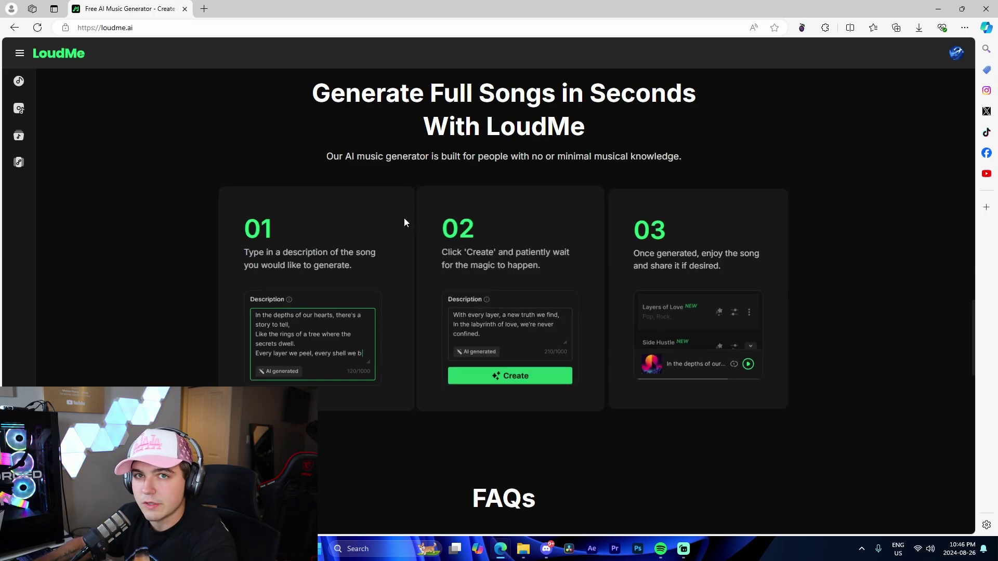
scroll(466, 308, "down", 5)
scroll(242, 342, "up", 10)
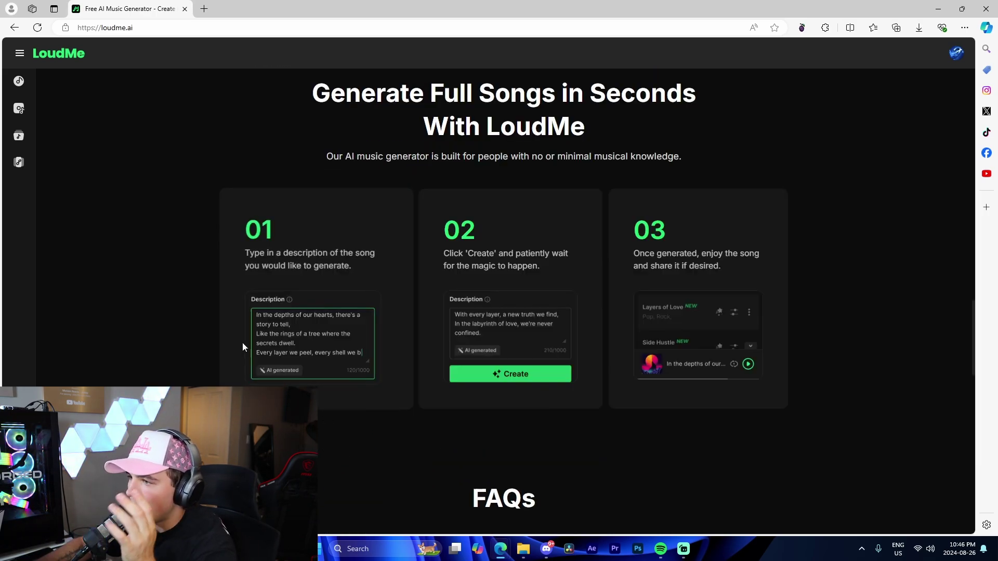
scroll(245, 325, "up", 10)
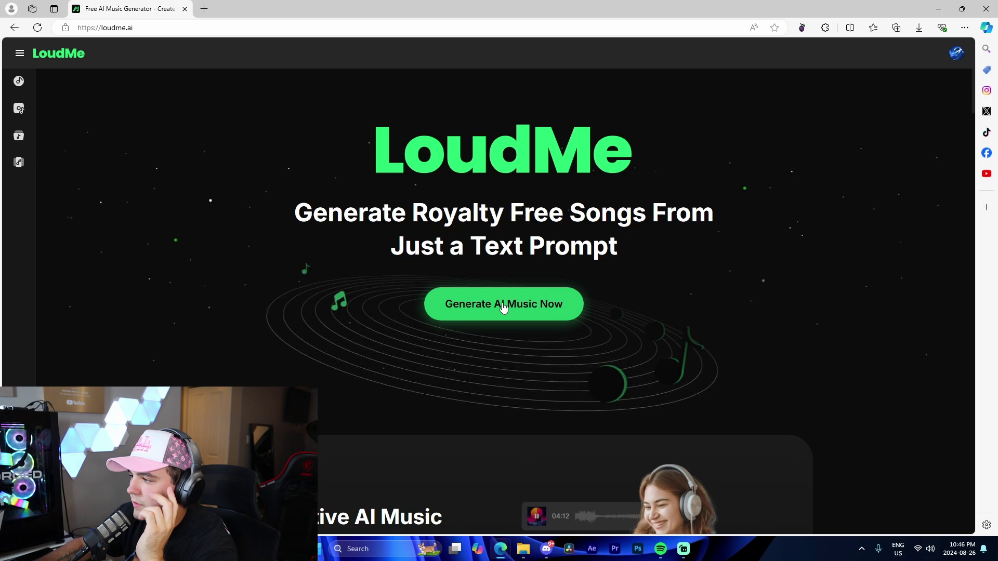
Step: Enter the description 'Song about the YouTuber Joshyy who makes editing content on YouTube.'
left_click(502, 304)
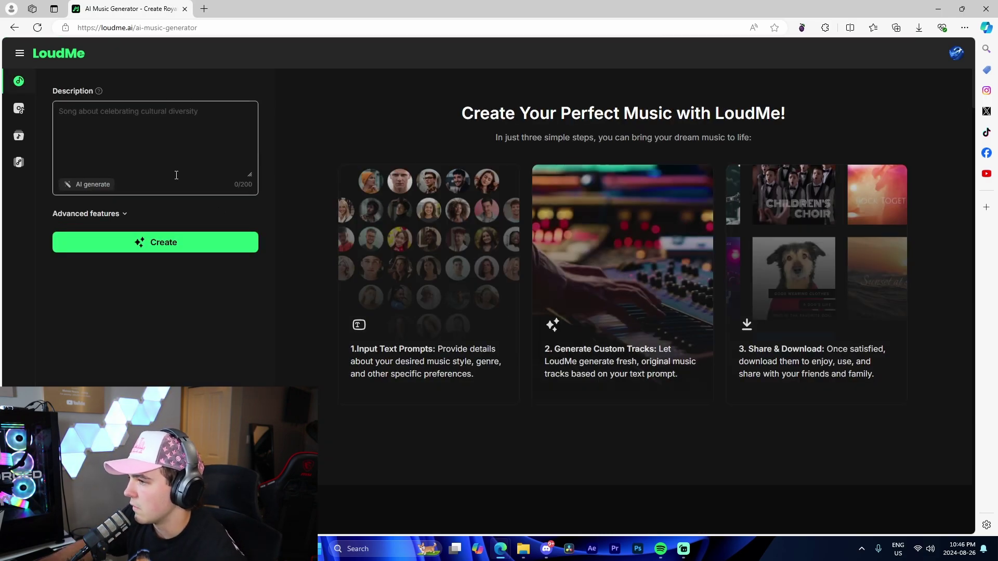
type("Song aboujt")
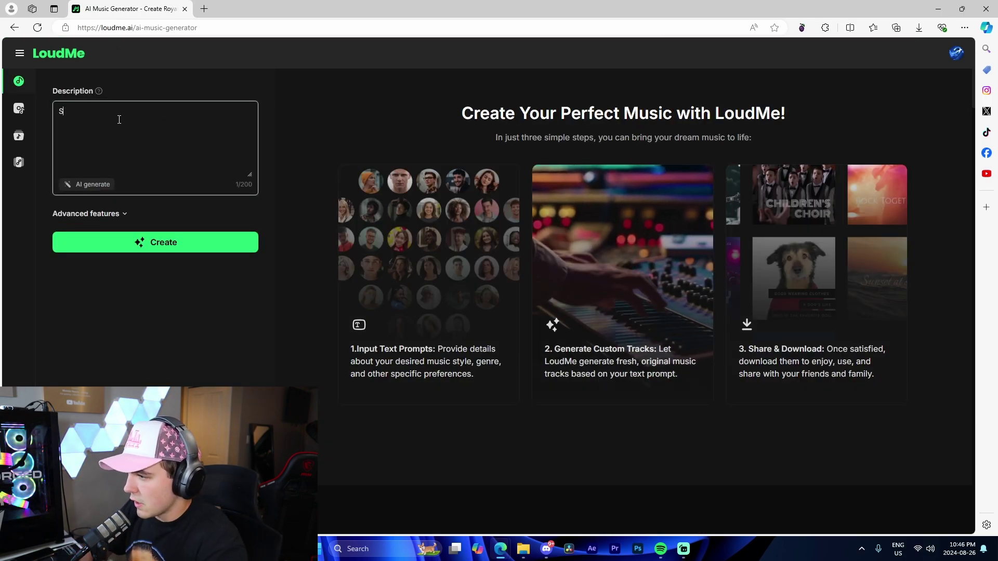
key("BackSpace")
key("BackSpace")
key("BackSpace")
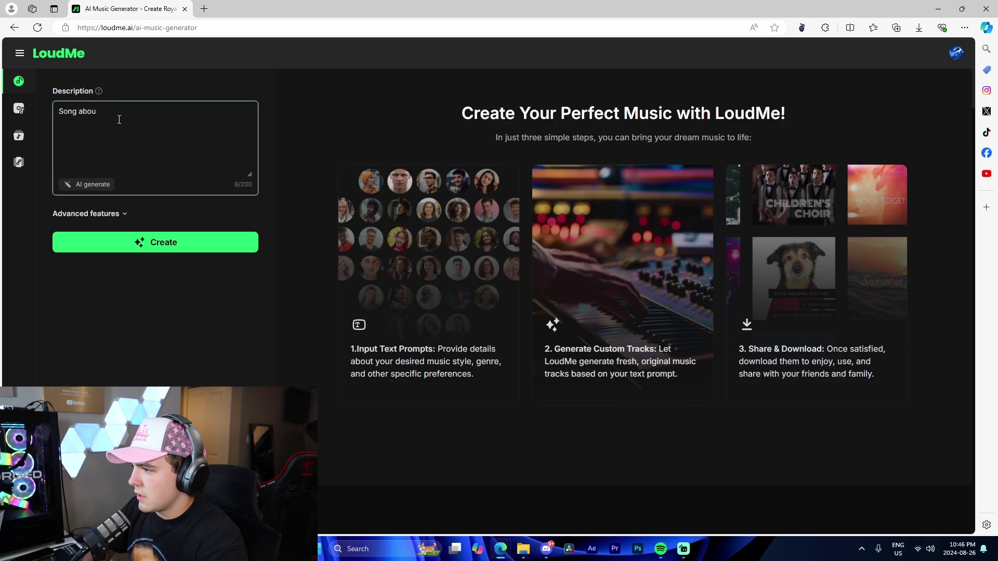
type("t the YouTu")
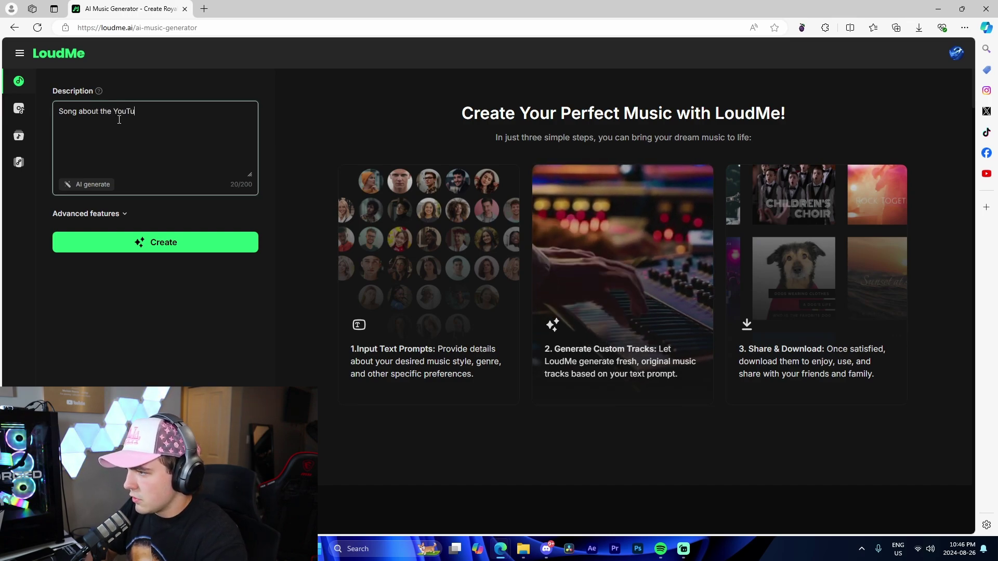
type("ber Joshyy ")
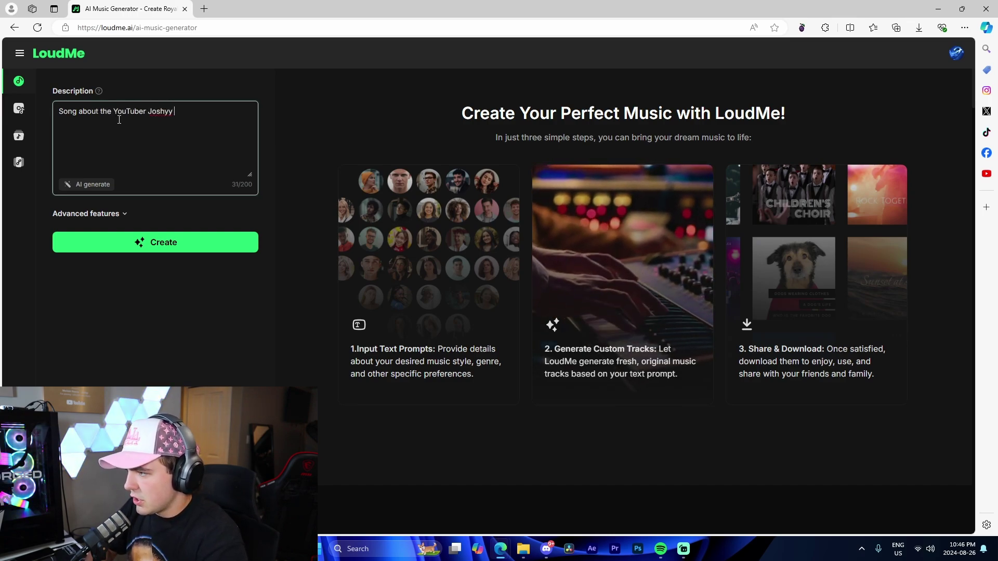
type("who makes edit")
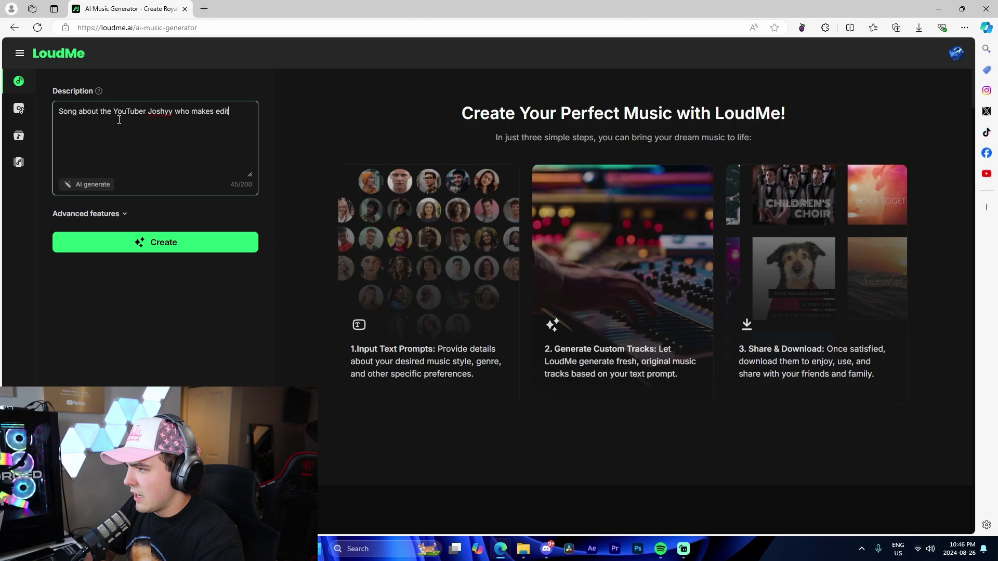
type("ing content on Y")
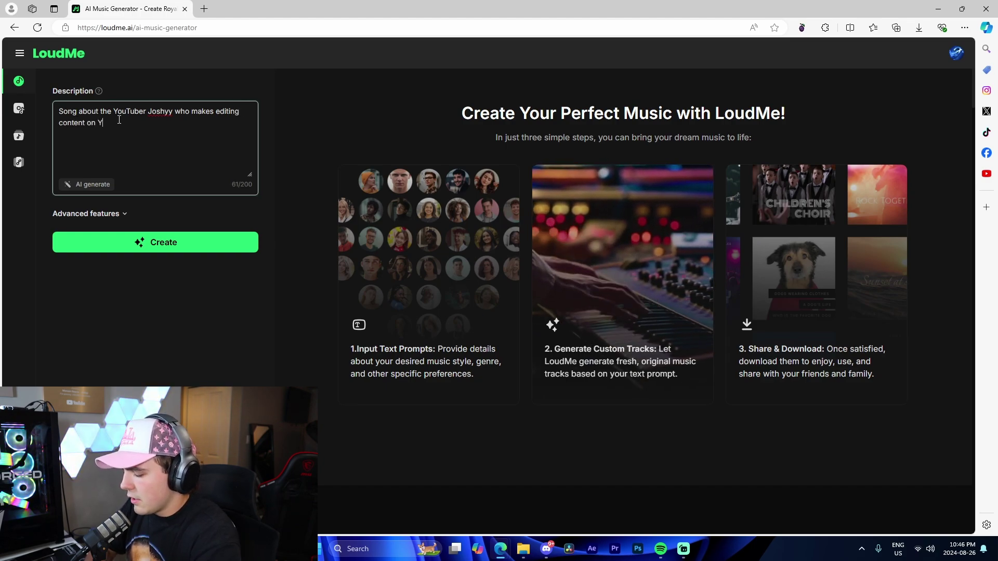
type("ouTube.")
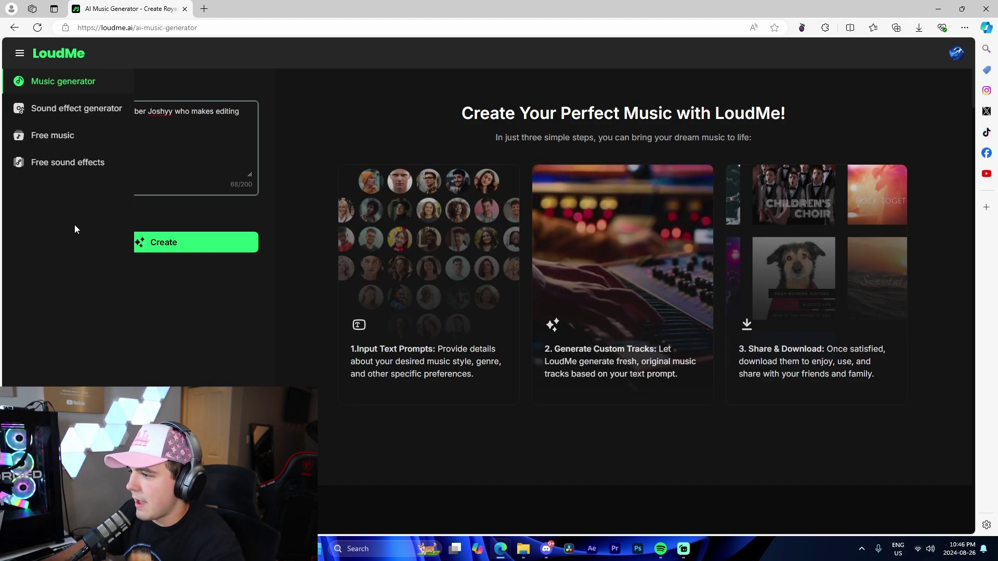
Step: Under Advanced features set style 'Rap' and title 'Joshyy Song', then start generating
left_click(114, 214)
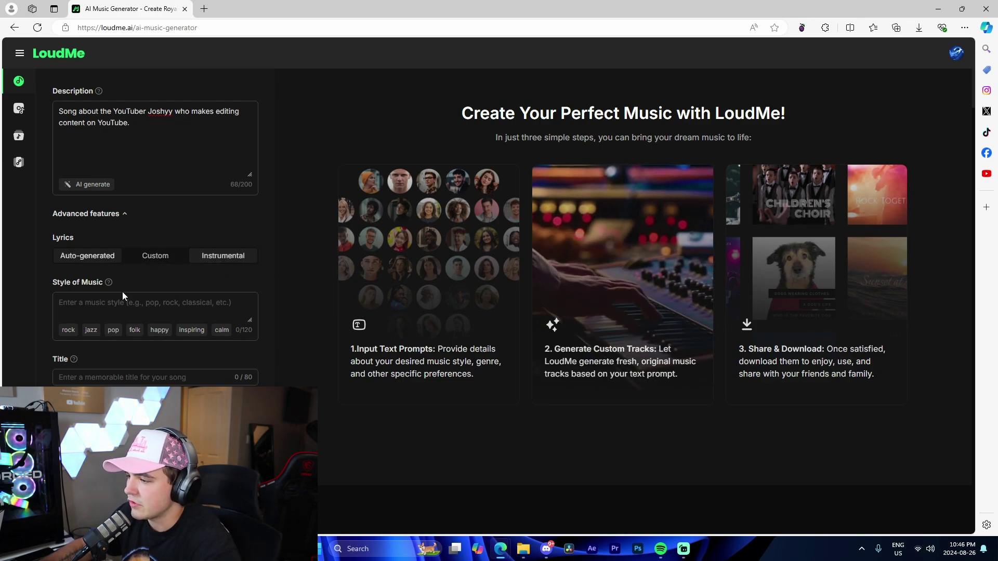
left_click(104, 301)
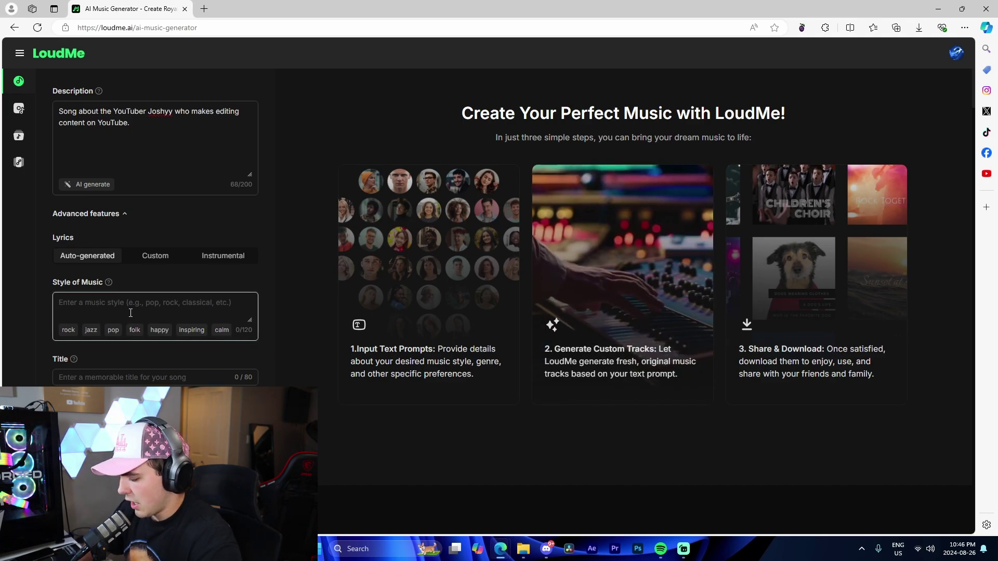
type("Rap")
left_click(130, 377)
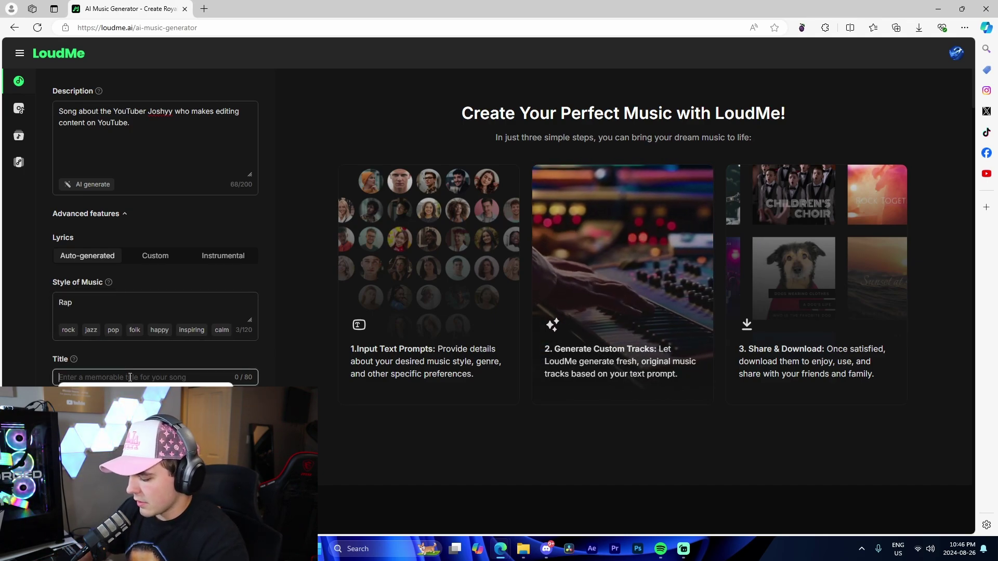
type("Joshyy Song")
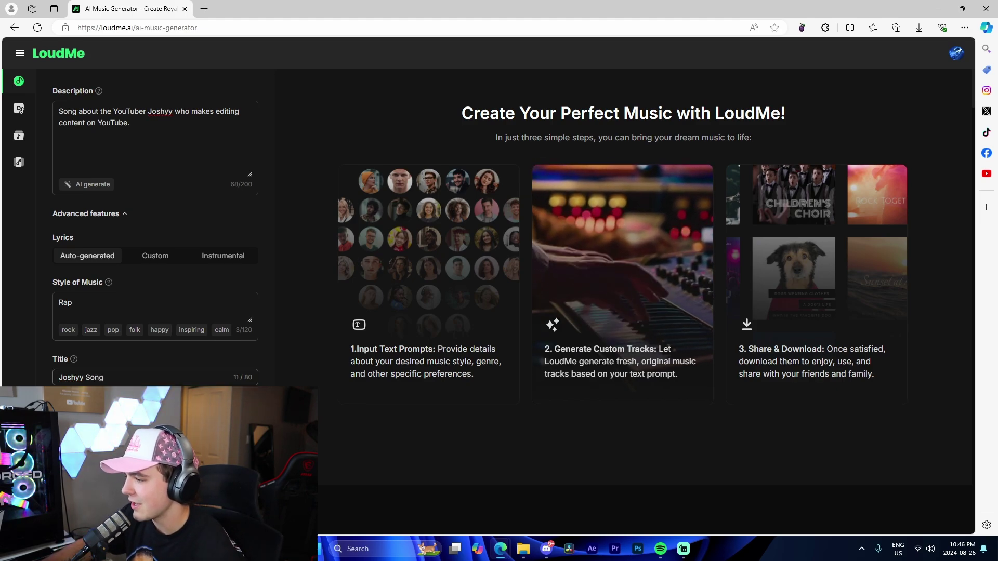
key("Return")
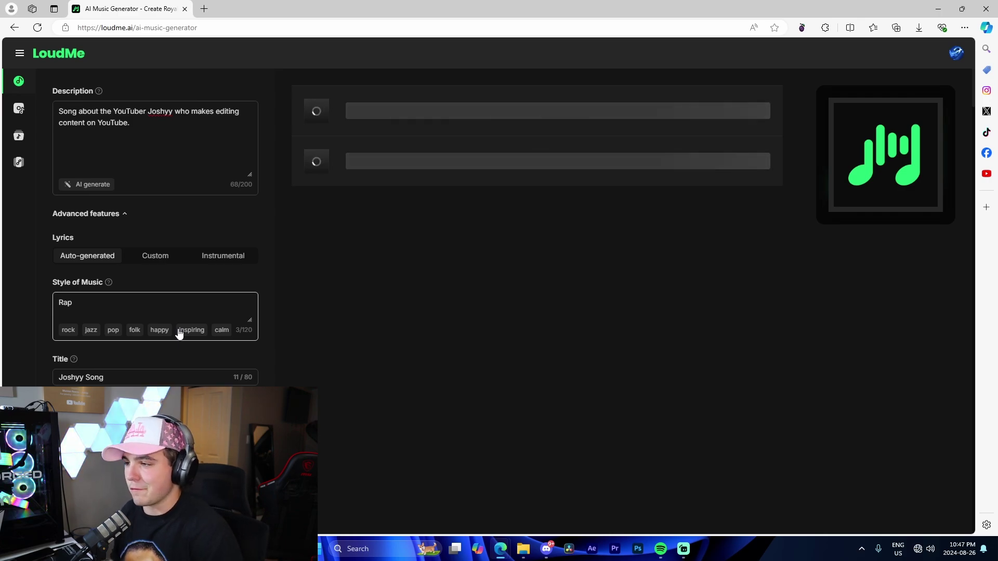
Step: Wait for both Joshyy Song rap tracks to finish generating
mouse_move(24, 112)
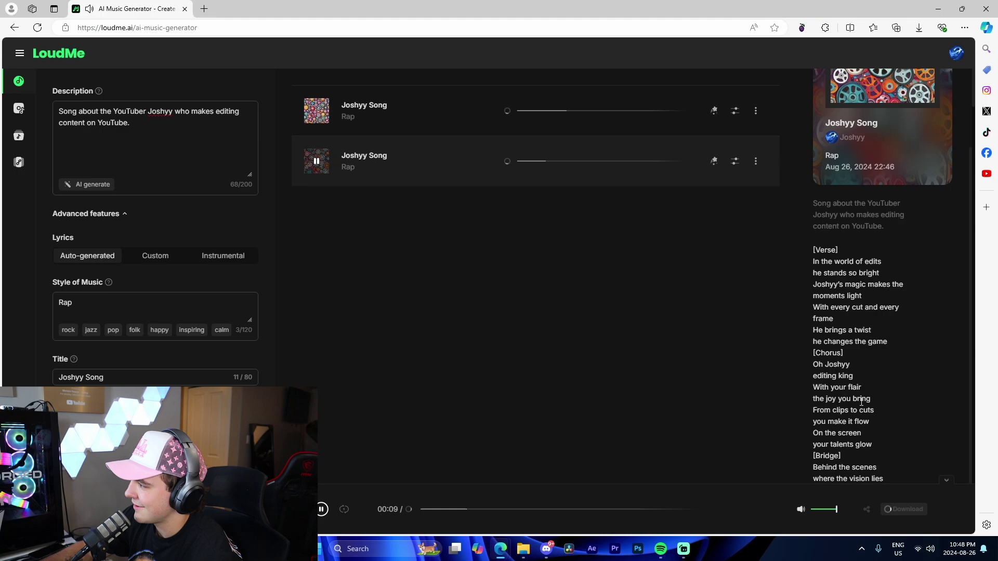
Step: Scroll through the lyrics of the playing Joshyy Song track
scroll(855, 317, "down", 1)
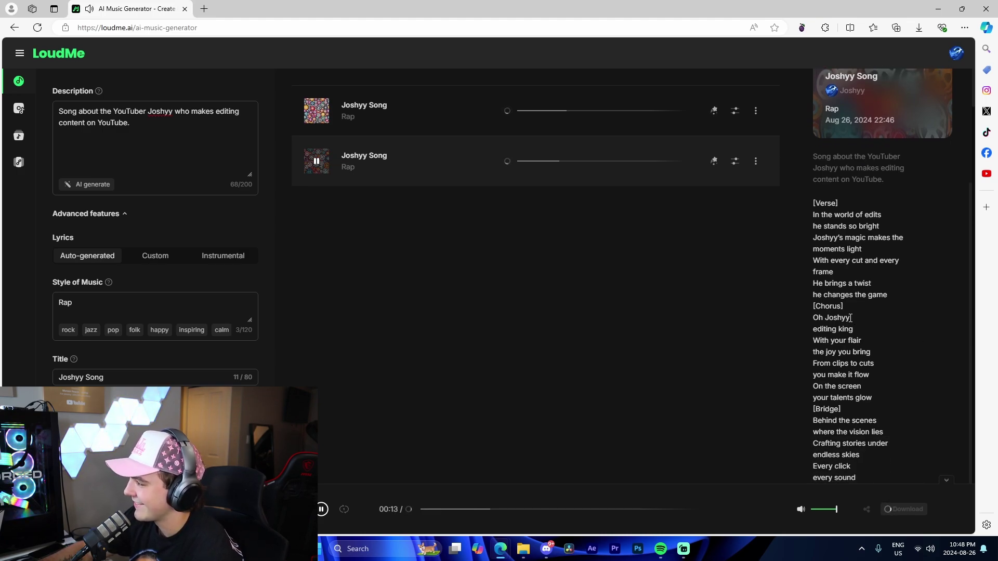
scroll(853, 320, "down", 1)
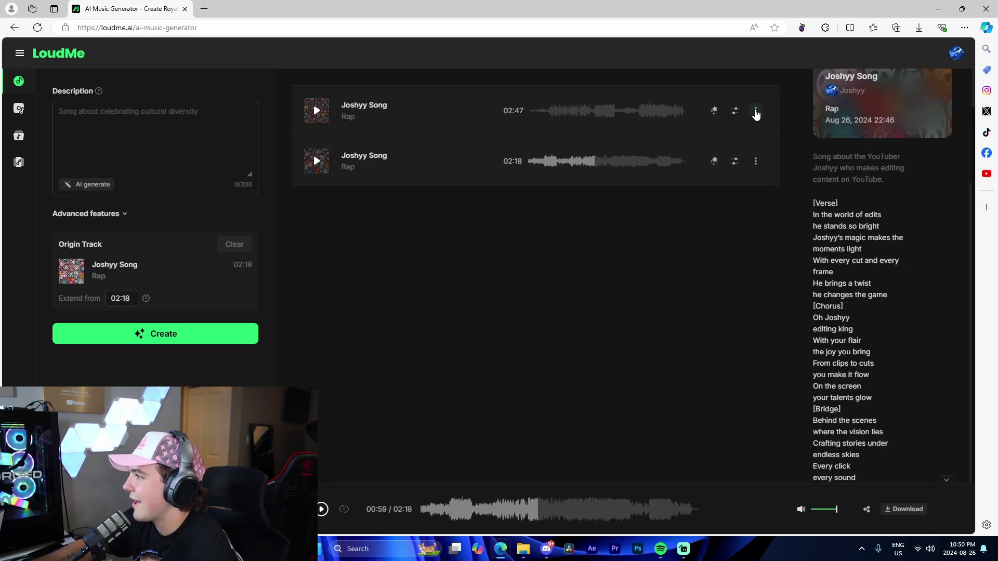
Step: Download both Joshyy Song tracks from their track options menus
left_click(755, 114)
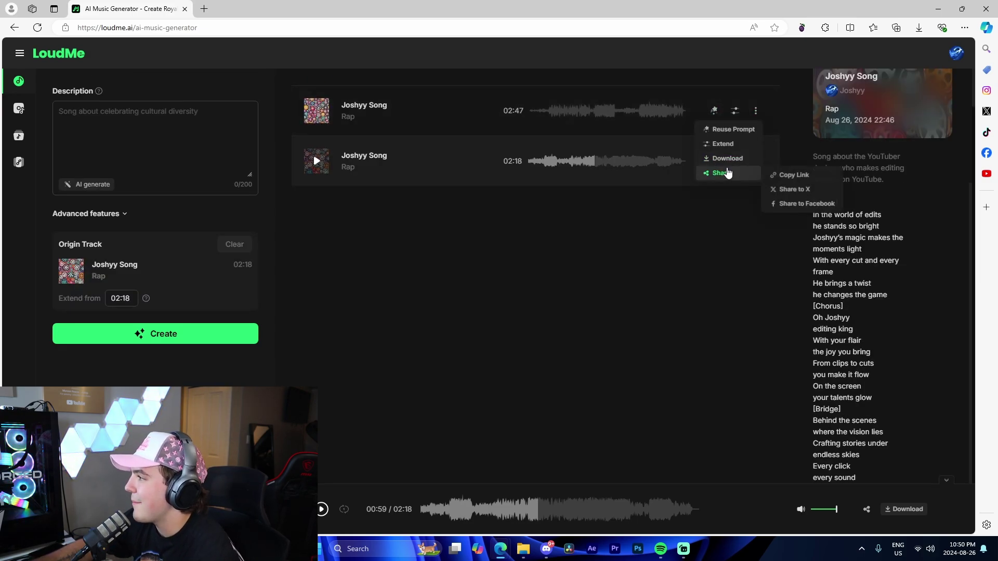
left_click(755, 162)
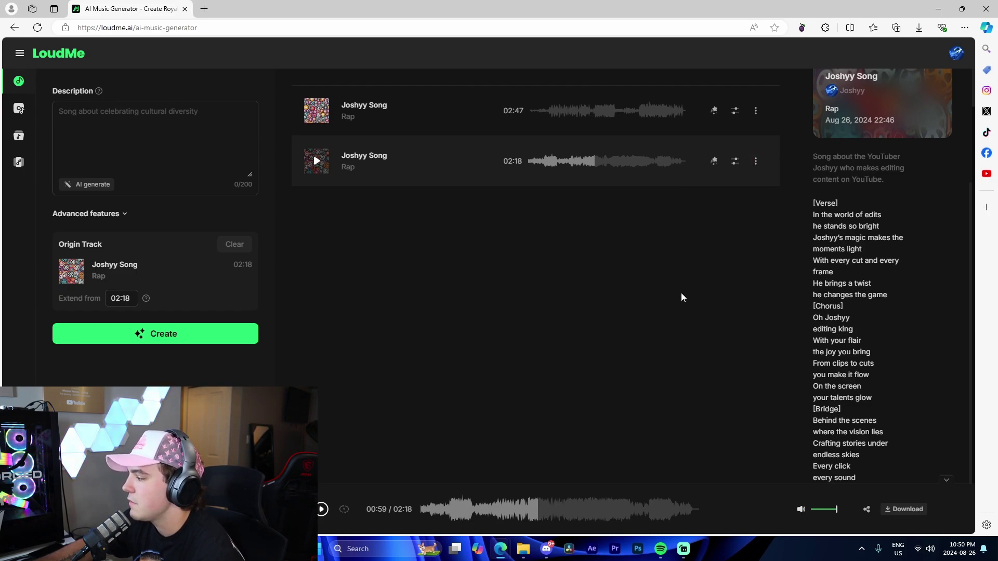
left_click(917, 28)
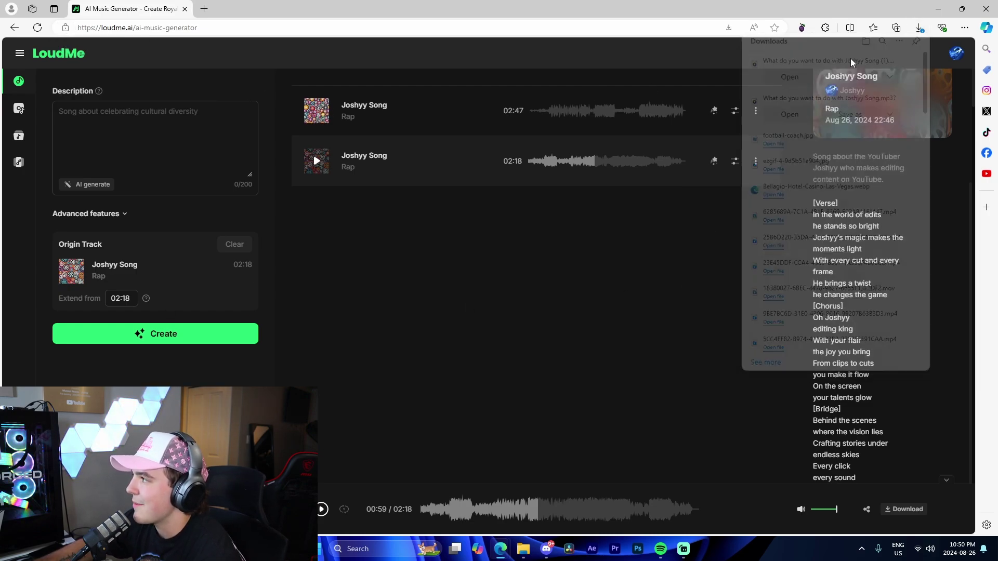
left_click(918, 28)
Step: Save Joshyy Song (1).mp3 and Joshyy Song.mp3 into the Music folder
left_click(849, 80)
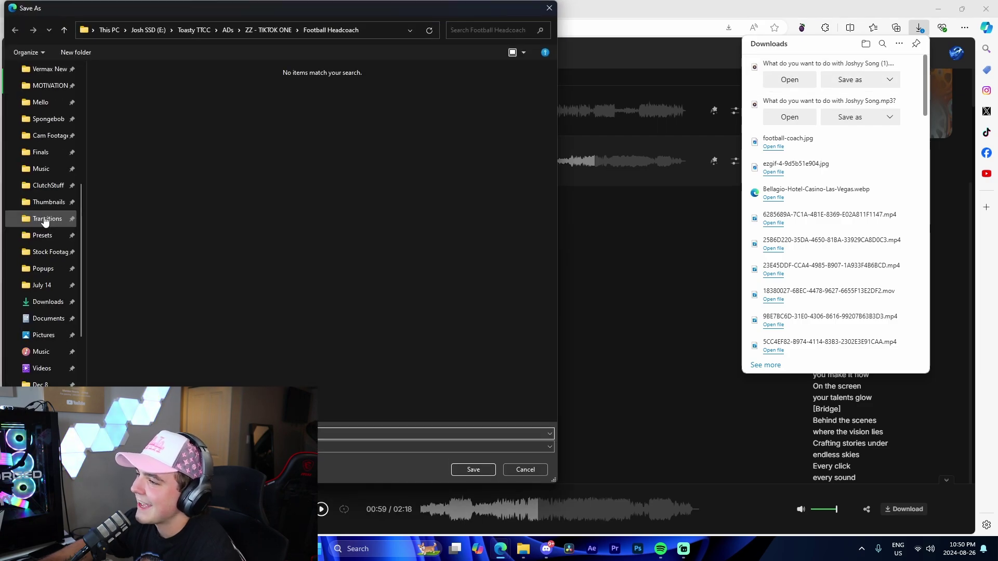
left_click(41, 168)
left_click(462, 470)
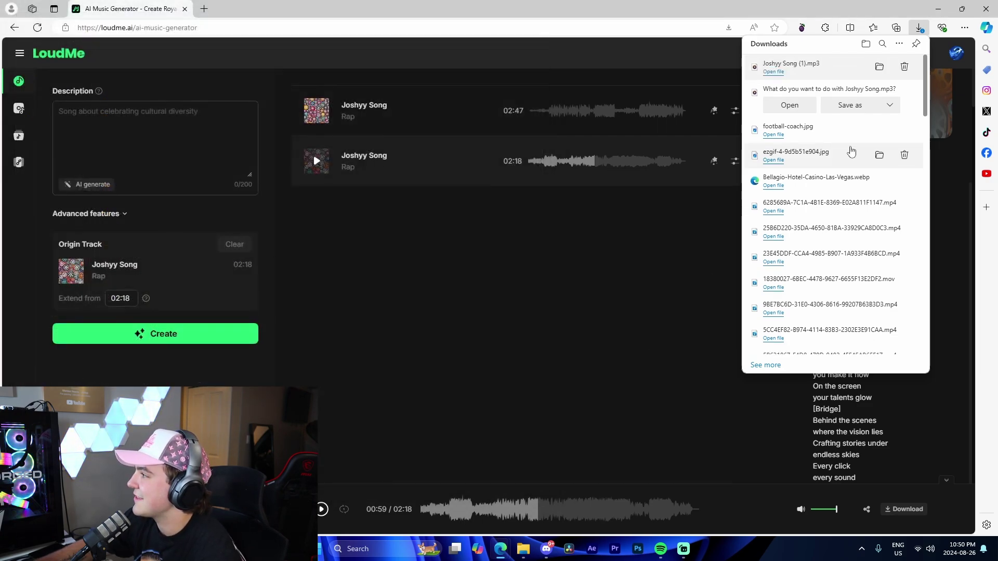
left_click(850, 105)
left_click(468, 470)
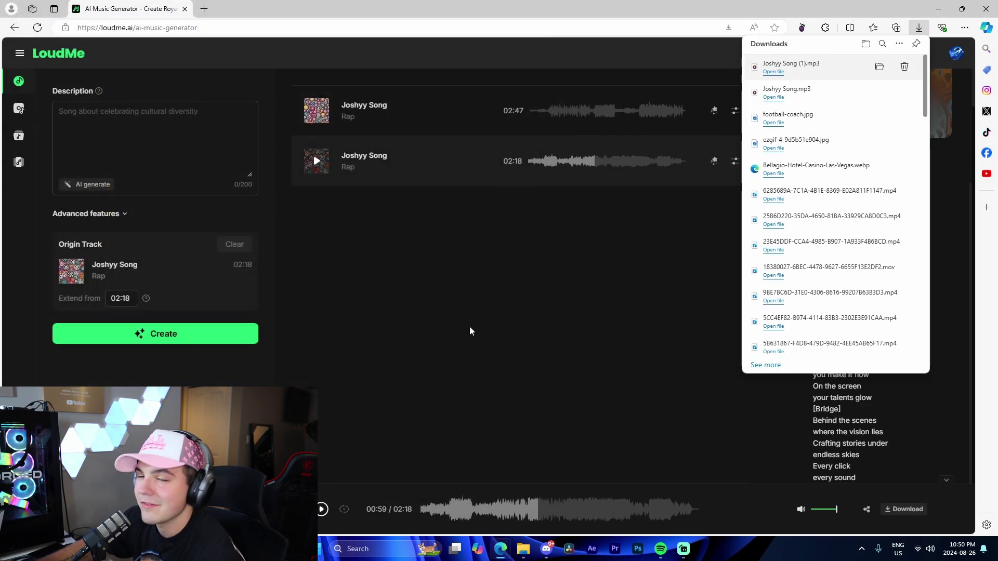
mouse_move(21, 158)
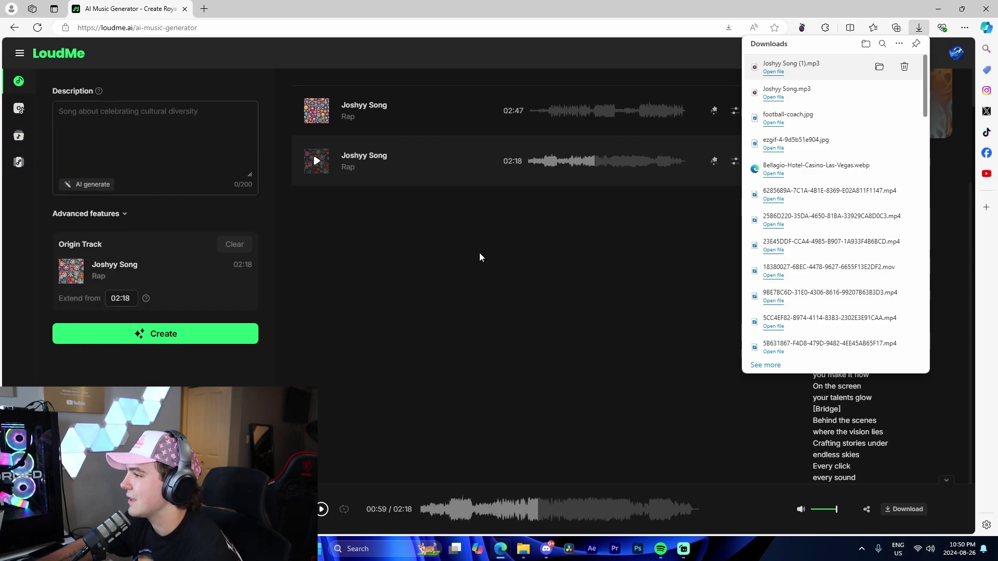
left_click(716, 242)
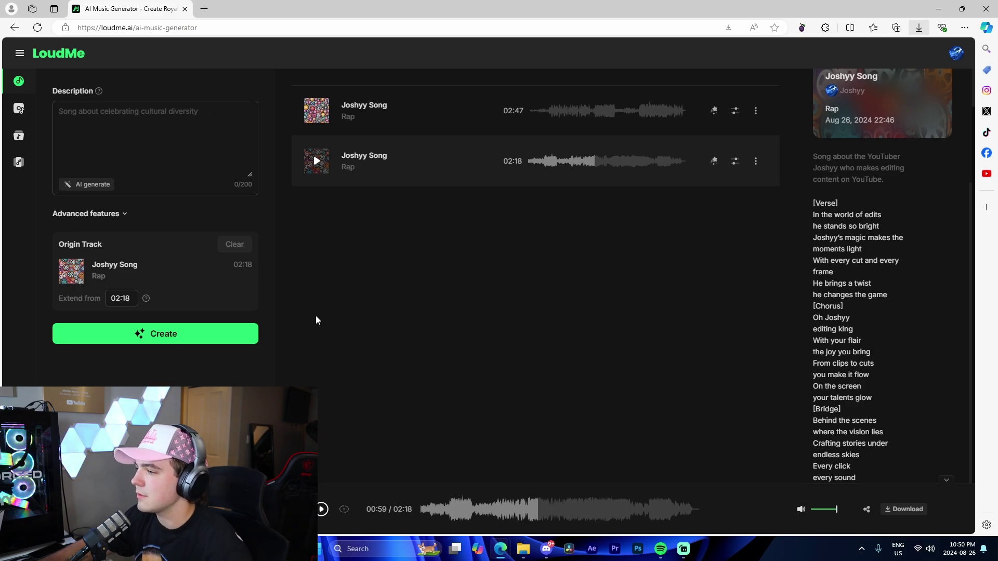
Step: Reveal the advanced settings and start the Lofi BG description with 'Back'
left_click(104, 218)
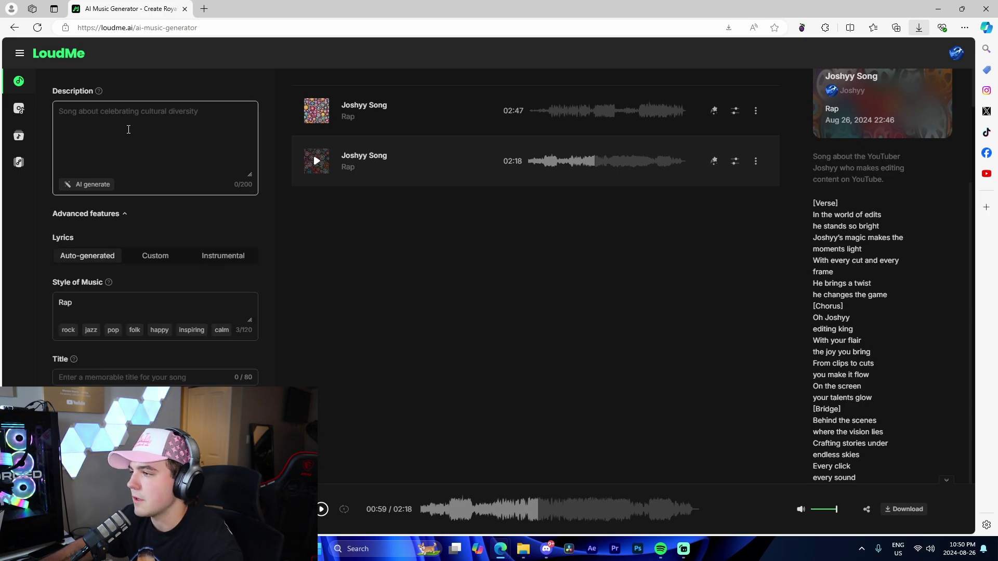
type("Background chill lofi for a youtube tutorial")
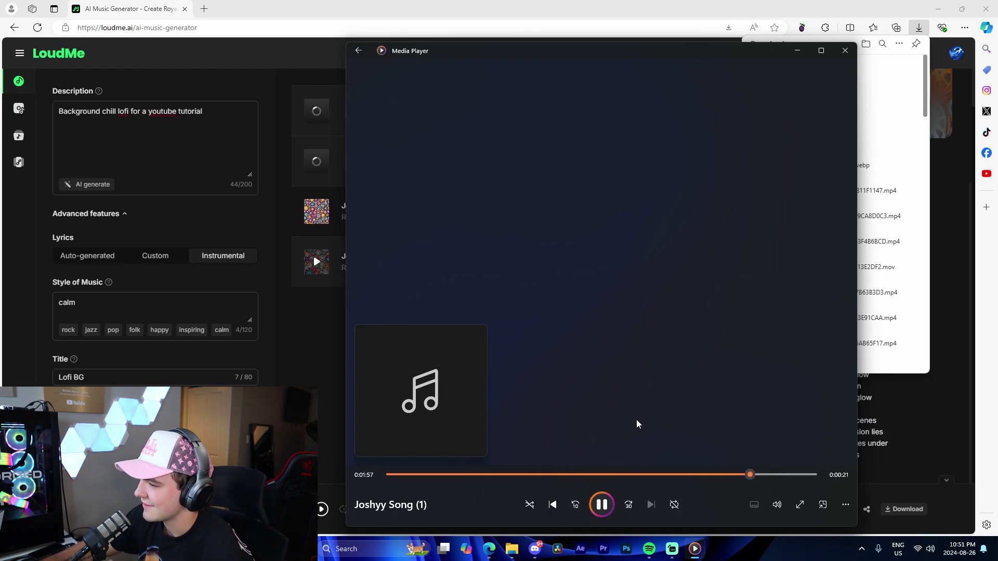
Step: Play Joshyy Song.mp3 in Media Player, seek to about one minute, then close it
left_click(845, 51)
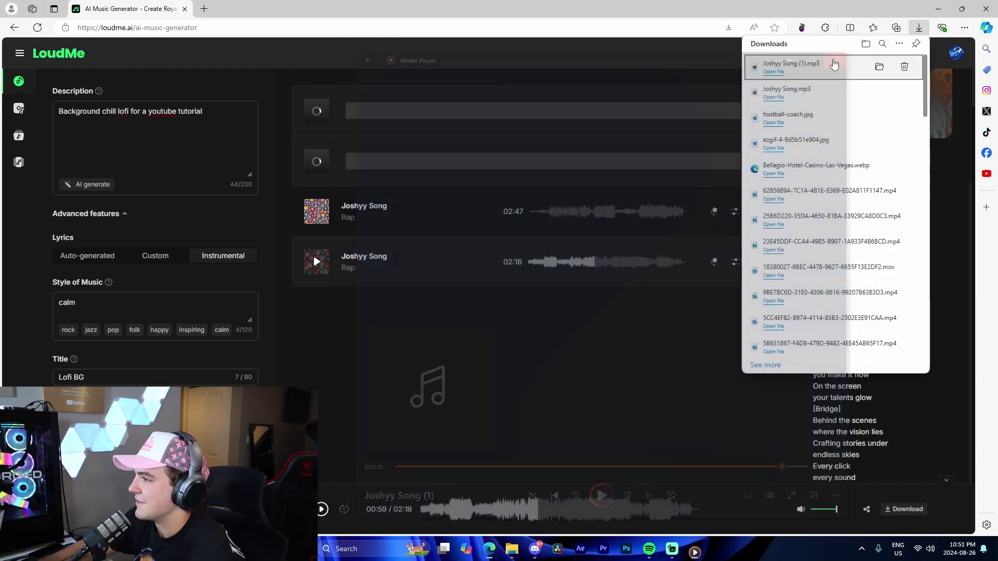
left_click(821, 100)
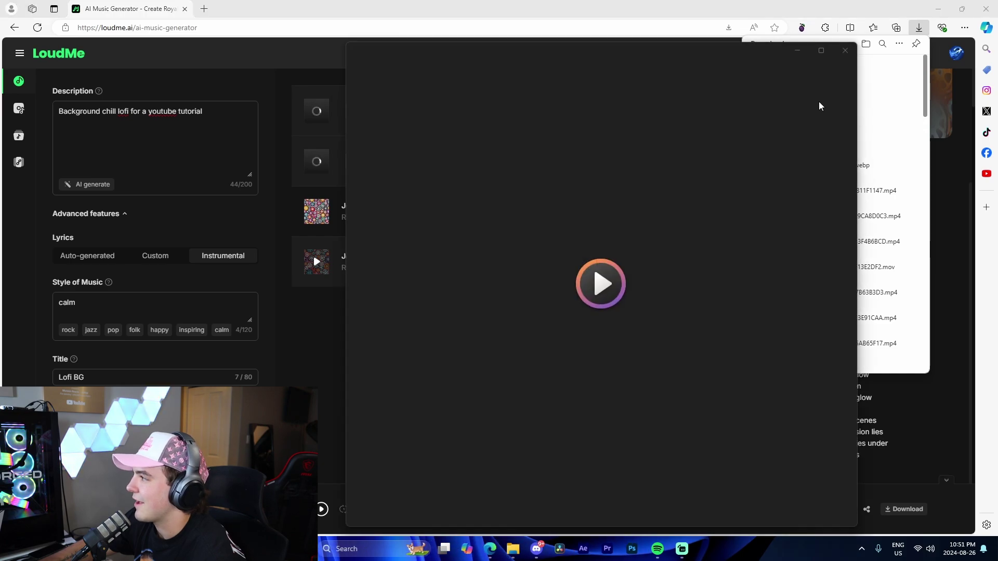
left_click(452, 475)
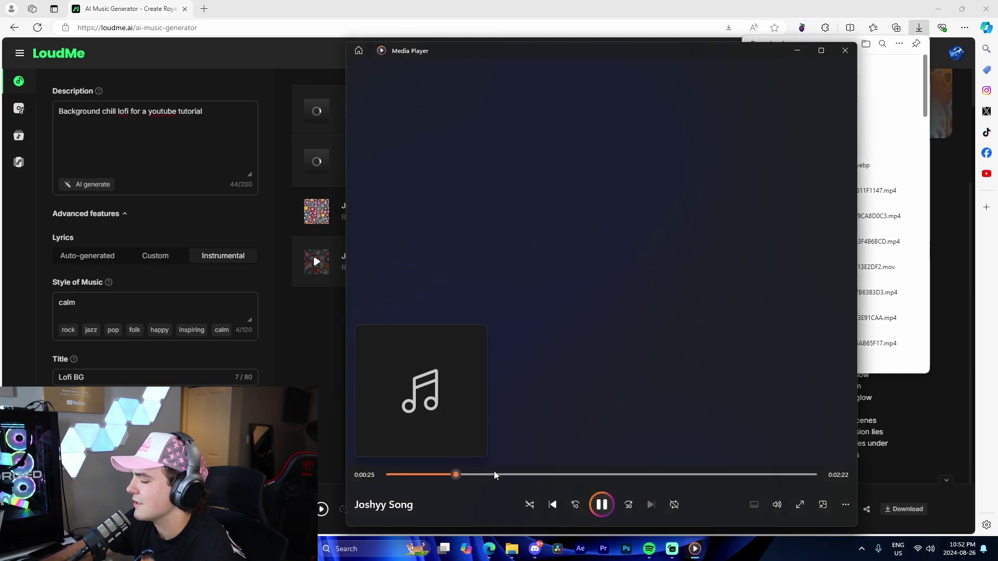
left_click(522, 474)
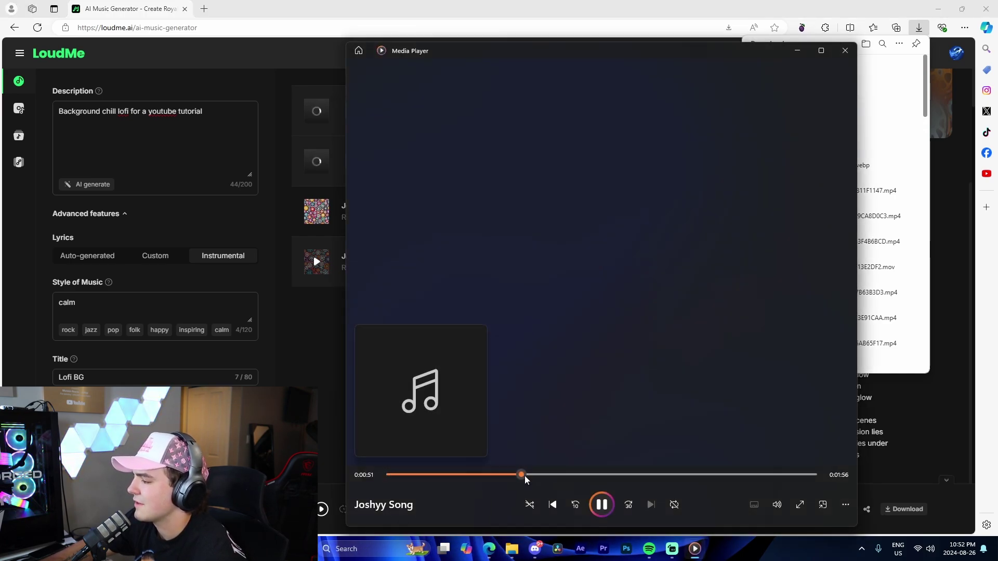
left_click(546, 474)
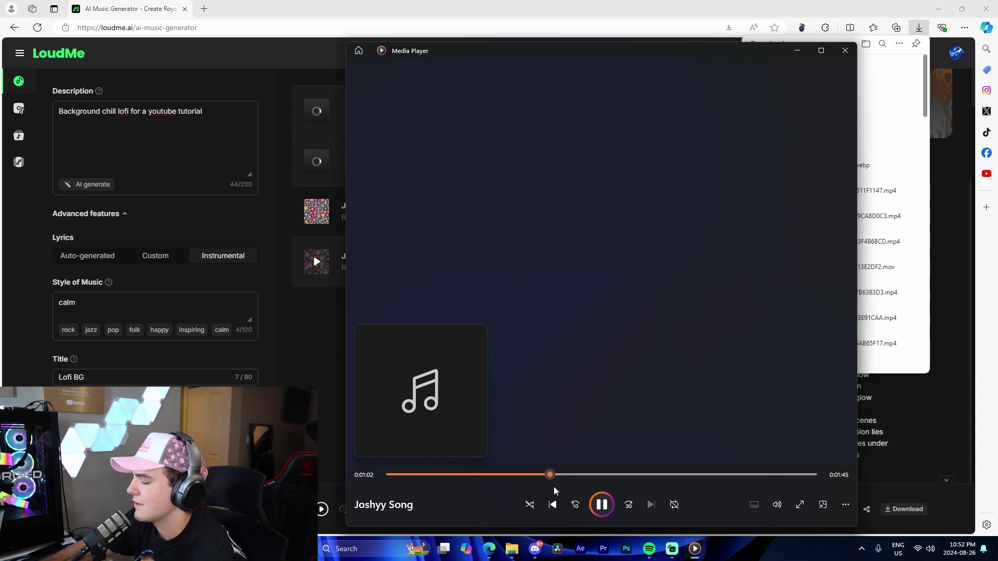
key("alt+F4")
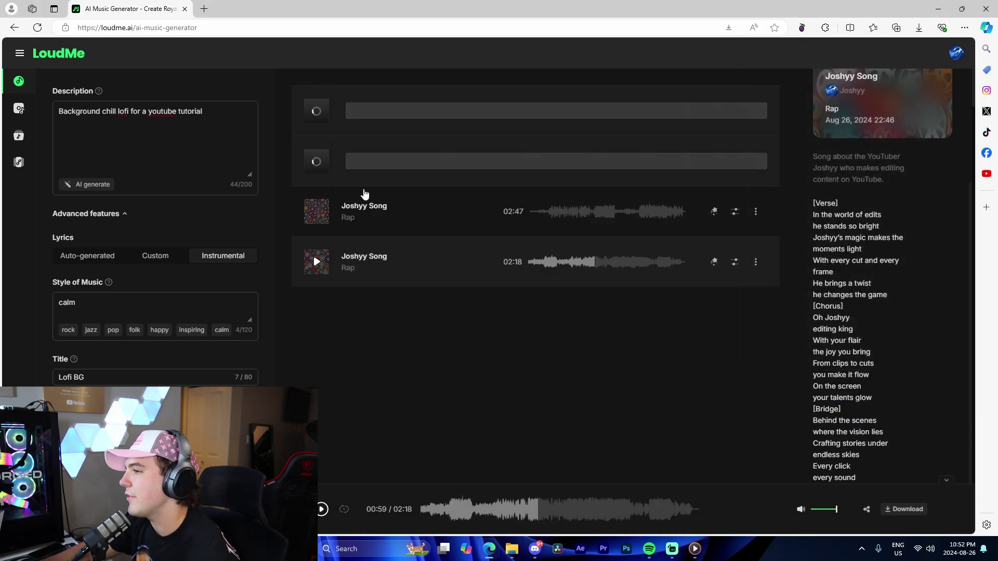
Step: Generate a sound effect for 'A deep buildup whoosh for a climax in a shortform'
left_click(20, 111)
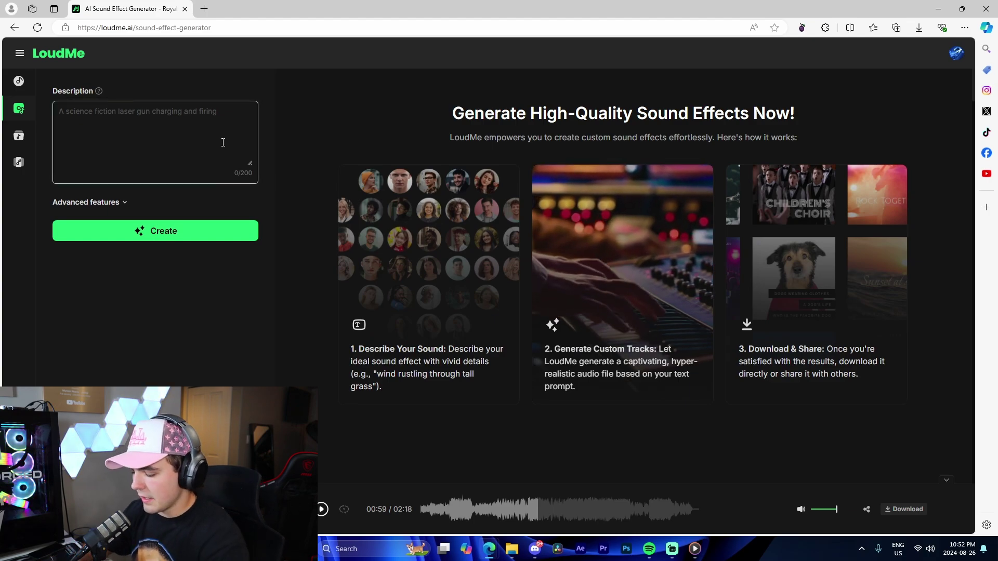
type("A ")
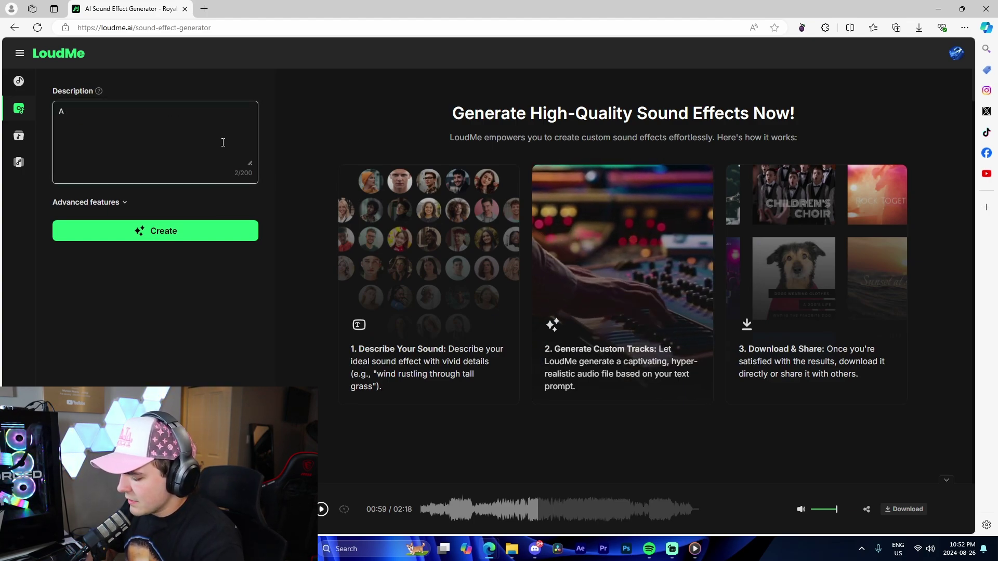
type("deep bui")
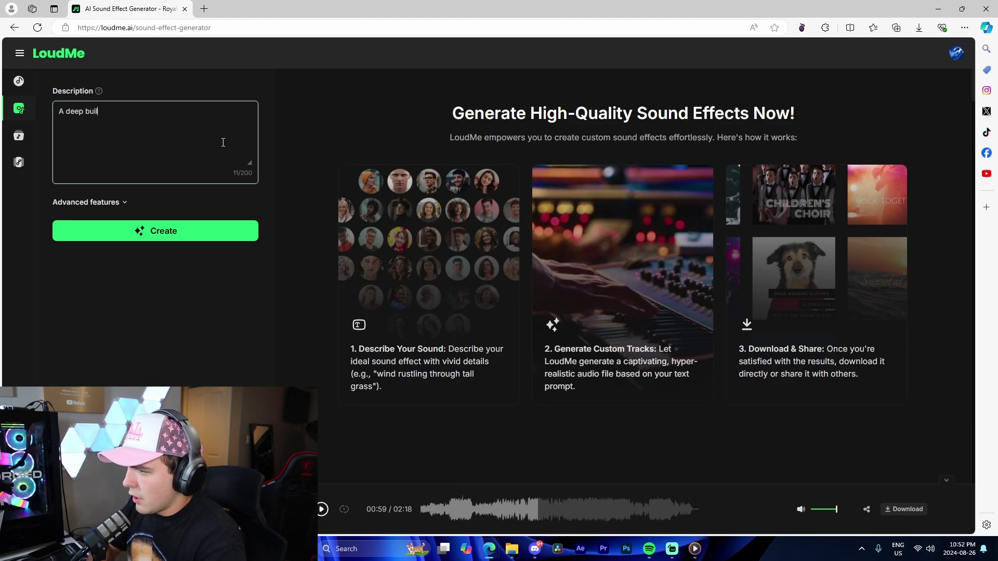
type("ld")
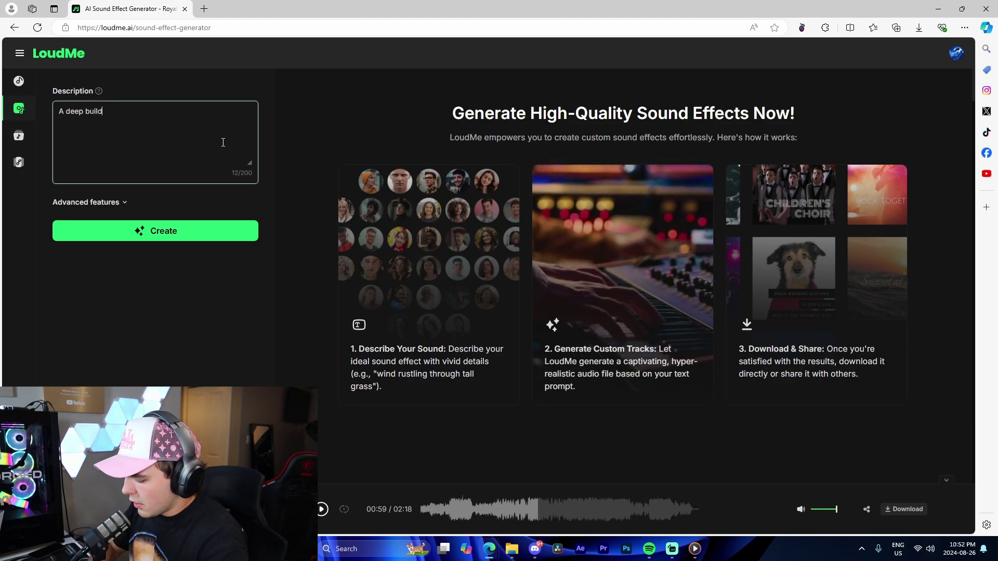
type("up whoosh for ")
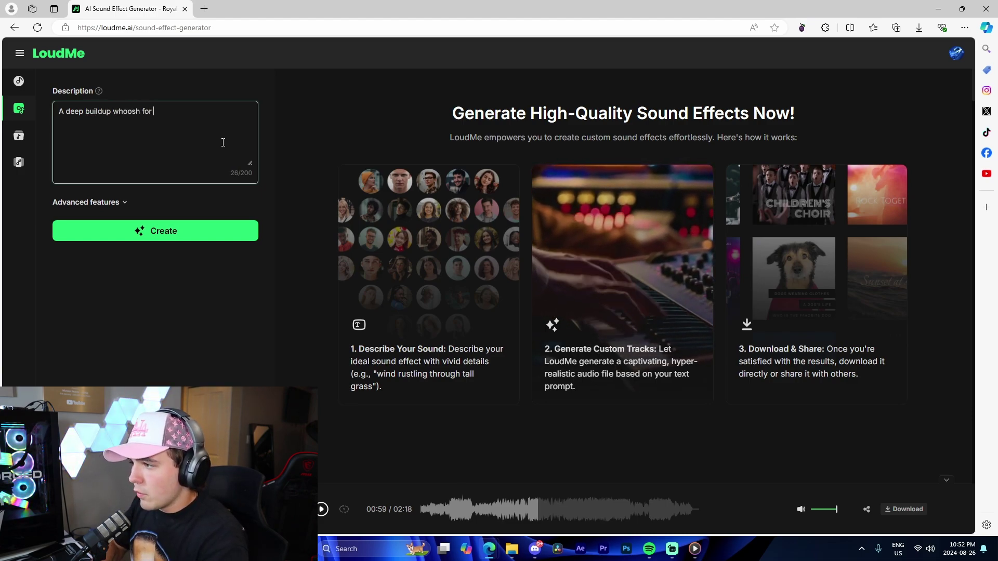
type("a climax in a shortform")
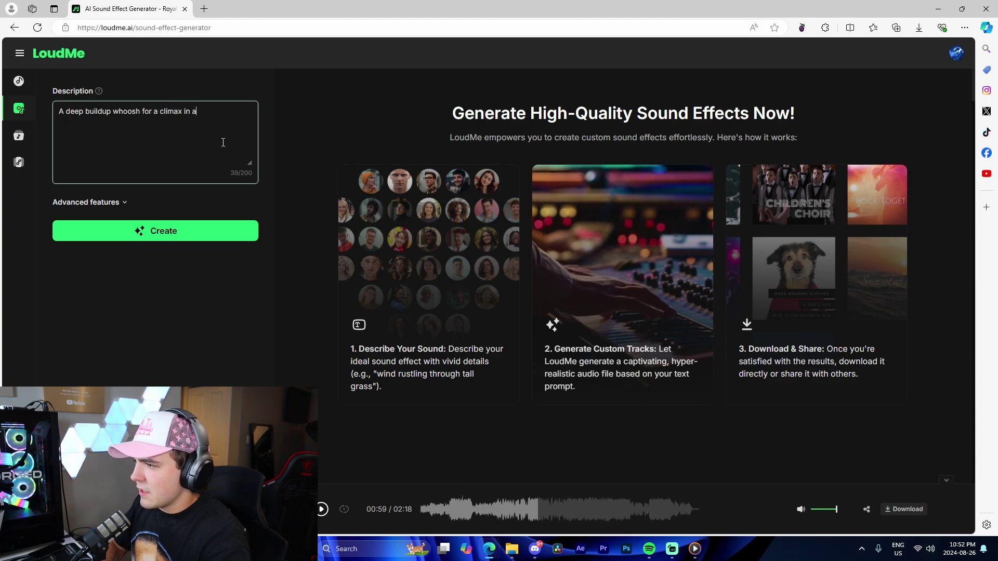
left_click(86, 202)
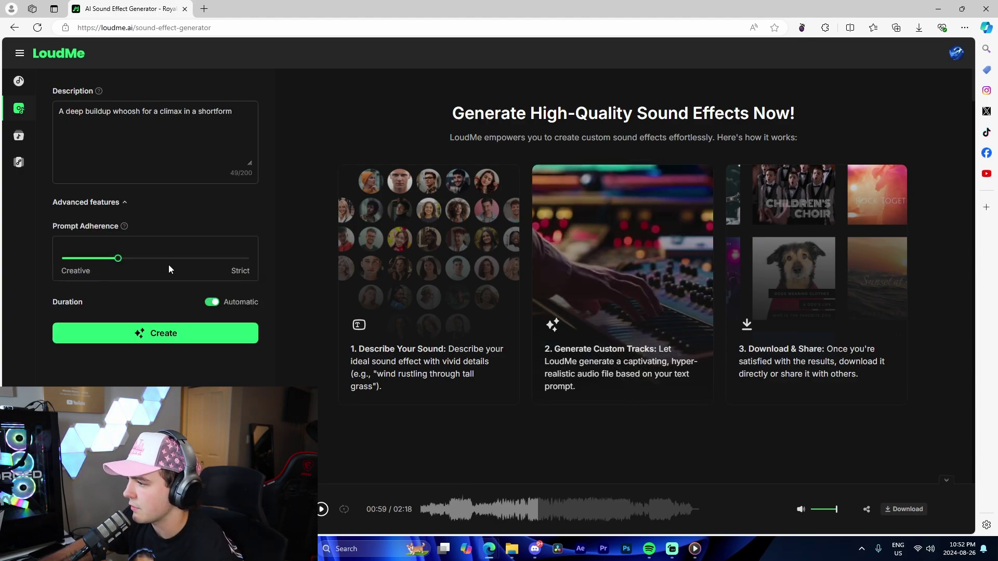
left_click(131, 339)
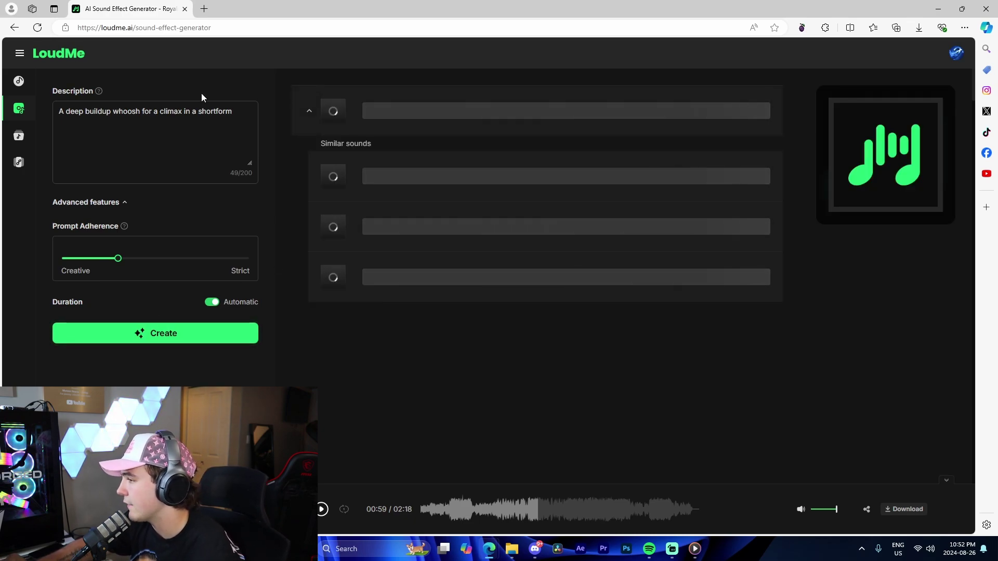
Step: Return to the Sound effect generator and play the main whoosh result plus its first two similar variations
left_click(61, 81)
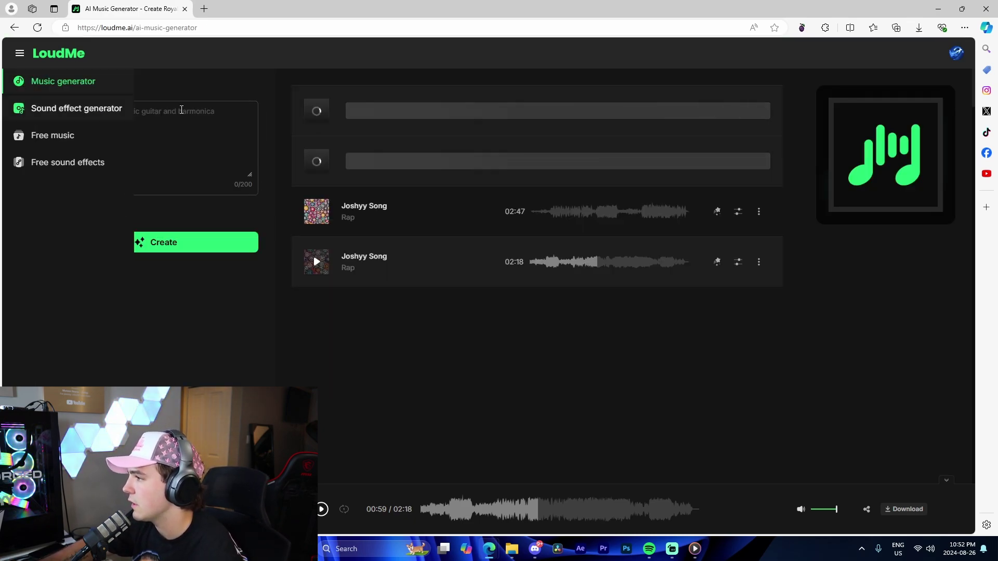
left_click(17, 112)
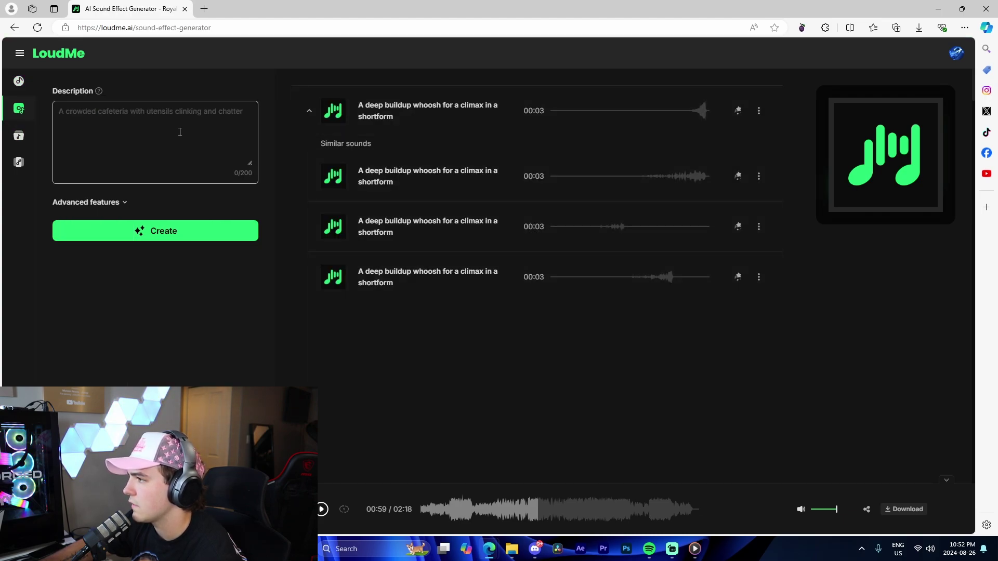
left_click(333, 112)
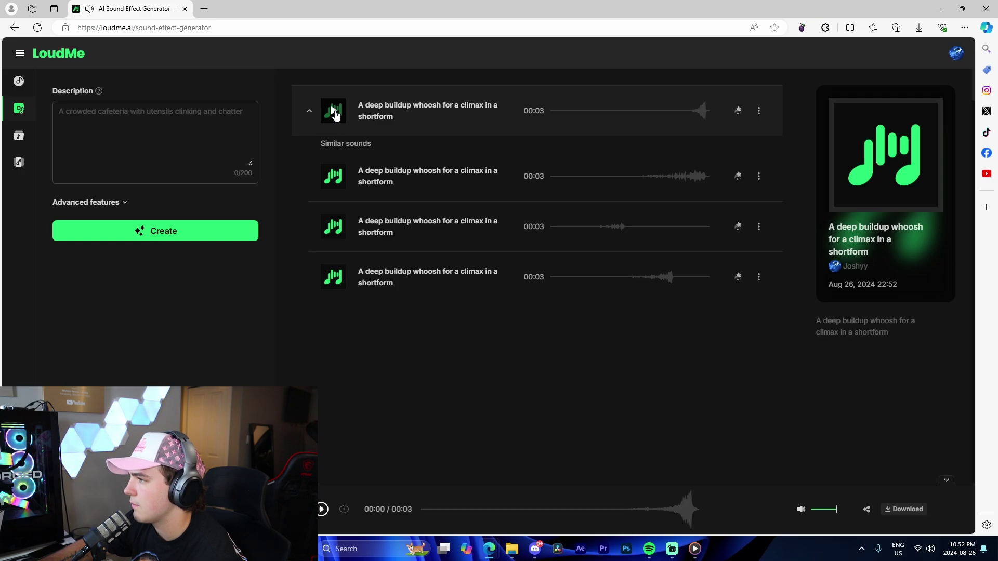
left_click(333, 177)
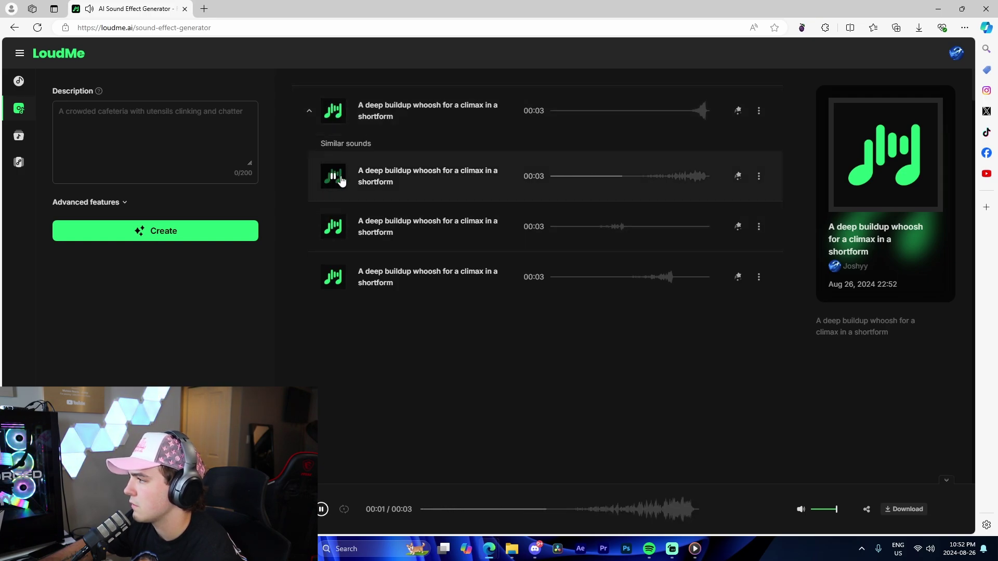
left_click(331, 227)
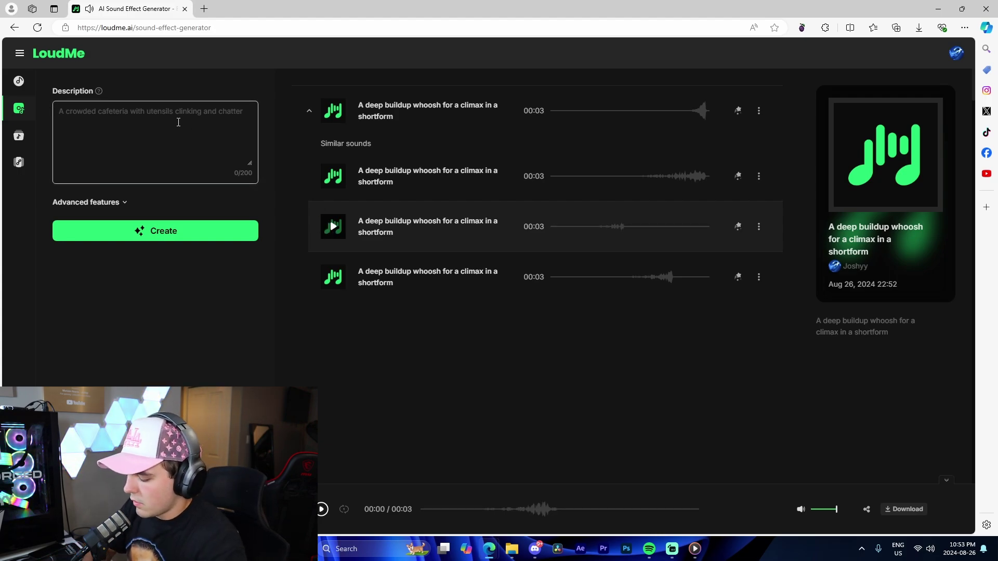
Step: Generate 'Gunshot in a huge space with echo' effects and play the main result and two variations
type("Gunshot")
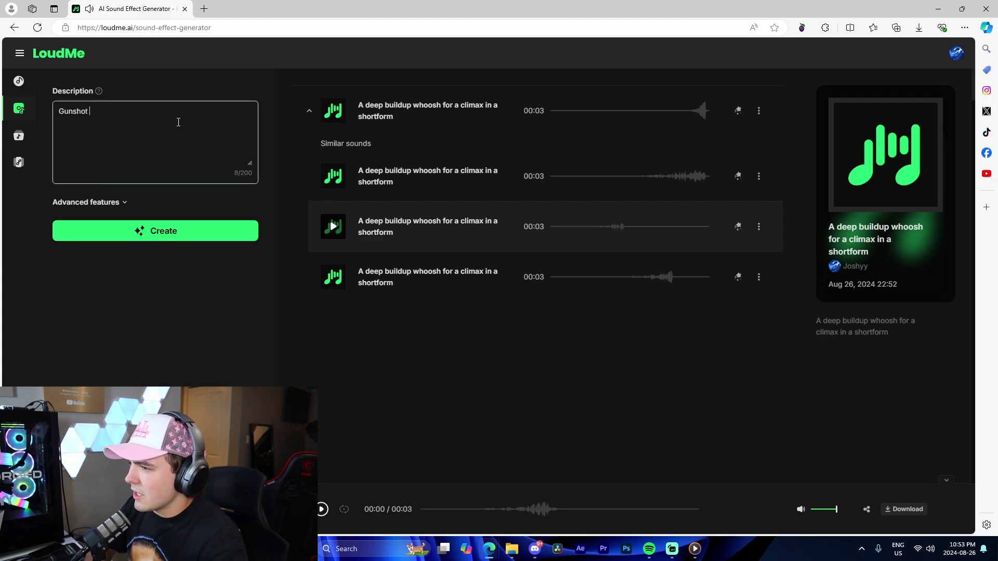
type(" in a huge space with echo")
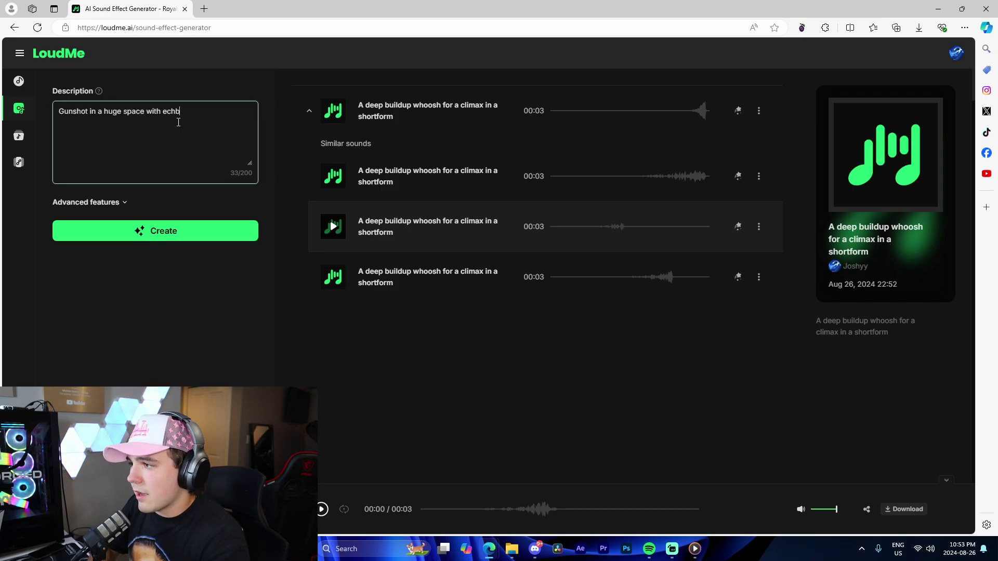
key("BackSpace")
key("BackSpace")
type("o")
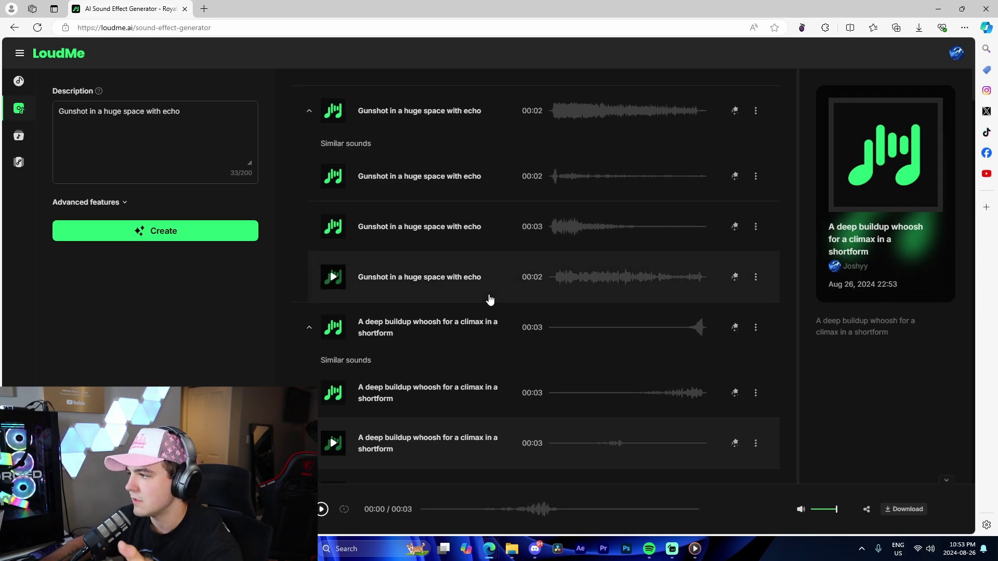
left_click(333, 110)
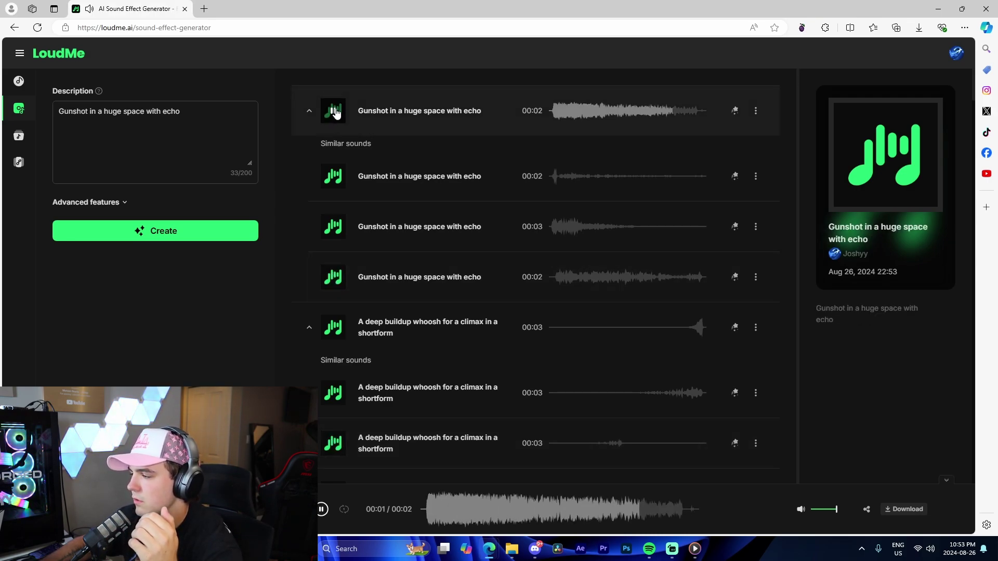
left_click(335, 175)
left_click(333, 227)
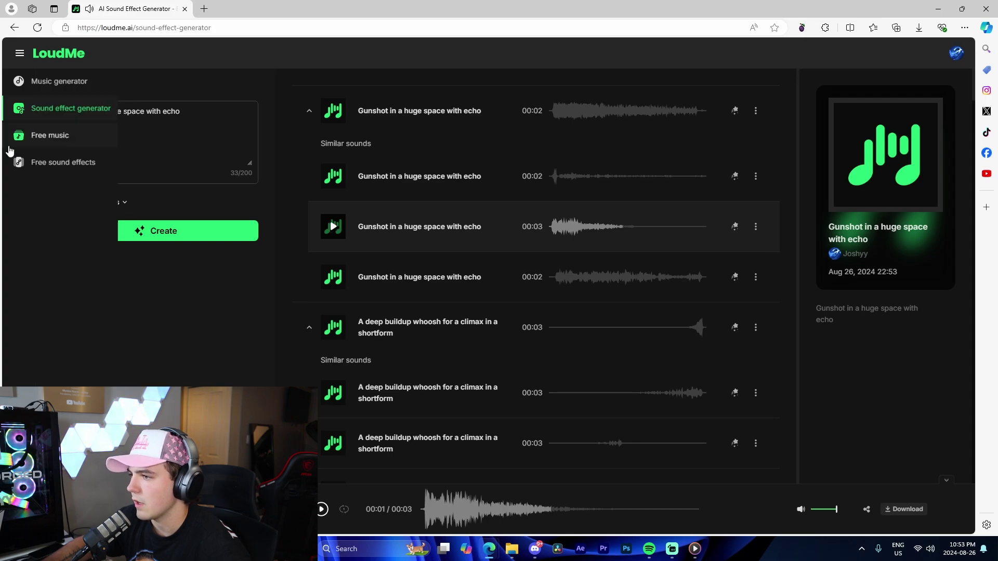
Step: Browse the Free music library, then open the Free sound effects library
left_click(31, 136)
scroll(286, 247, "down", 5)
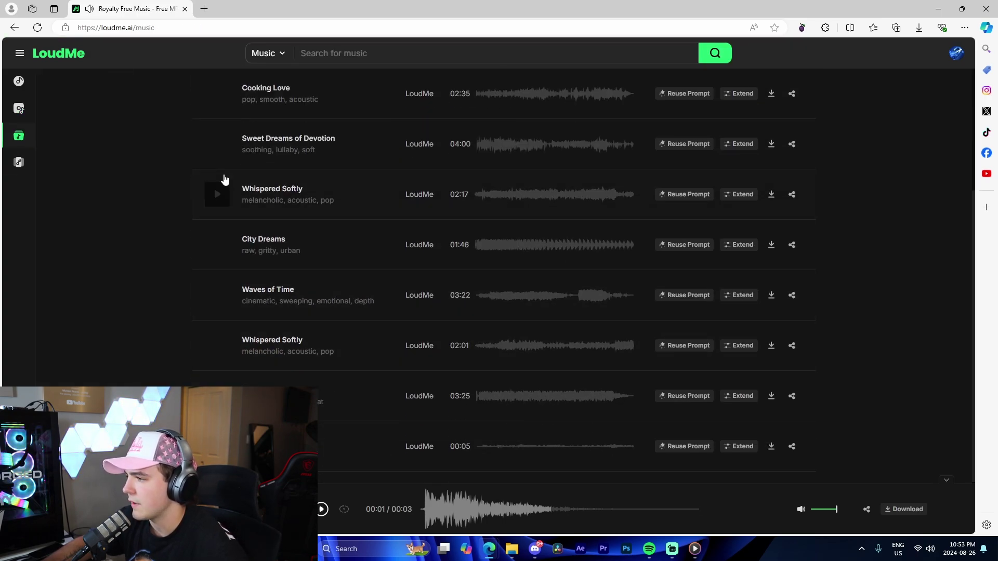
scroll(263, 264, "up", 4)
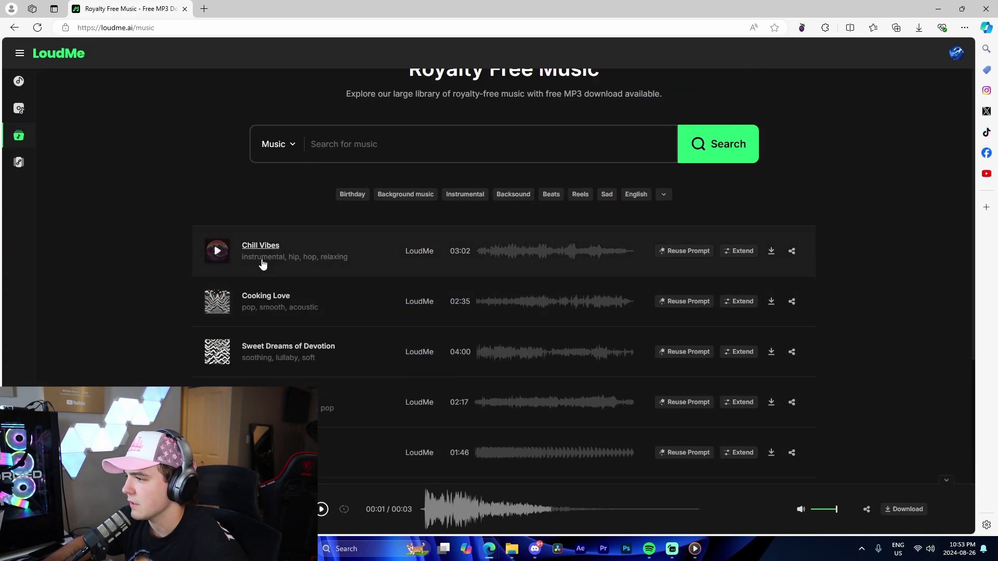
left_click(29, 162)
Step: Go back to the Music generator to see the finished 2:35 and 2:34 Lofi BG tracks
left_click(42, 80)
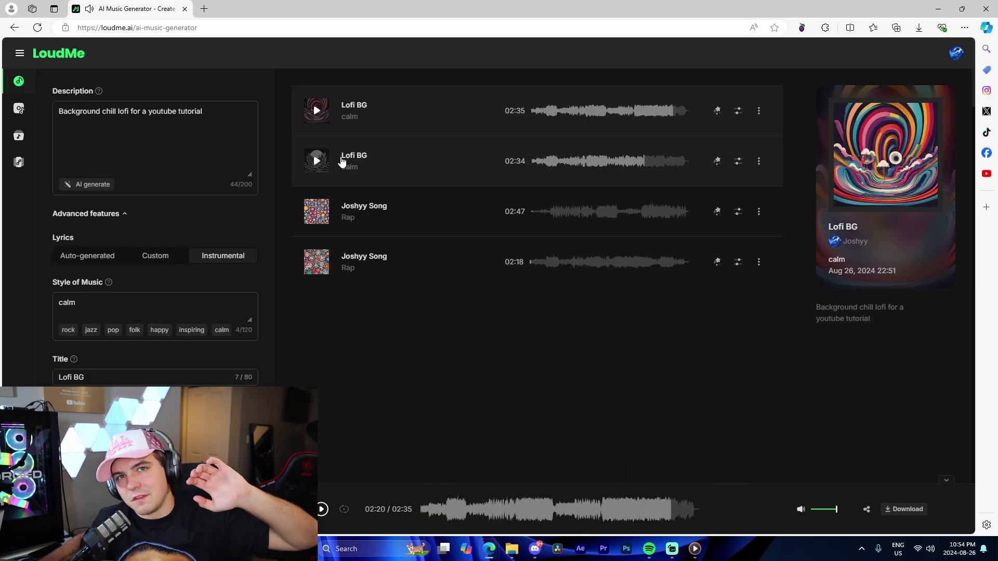